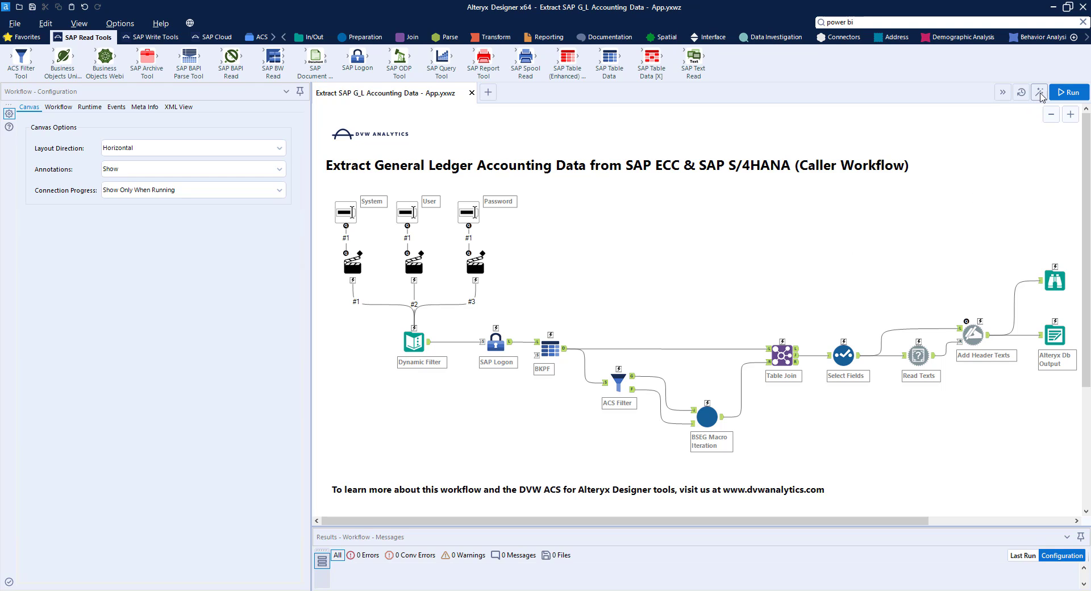
# Step: Run the workflow as an analytic app with the SAP user name and password, producing GL.yxdb
pyautogui.click(1039, 92)
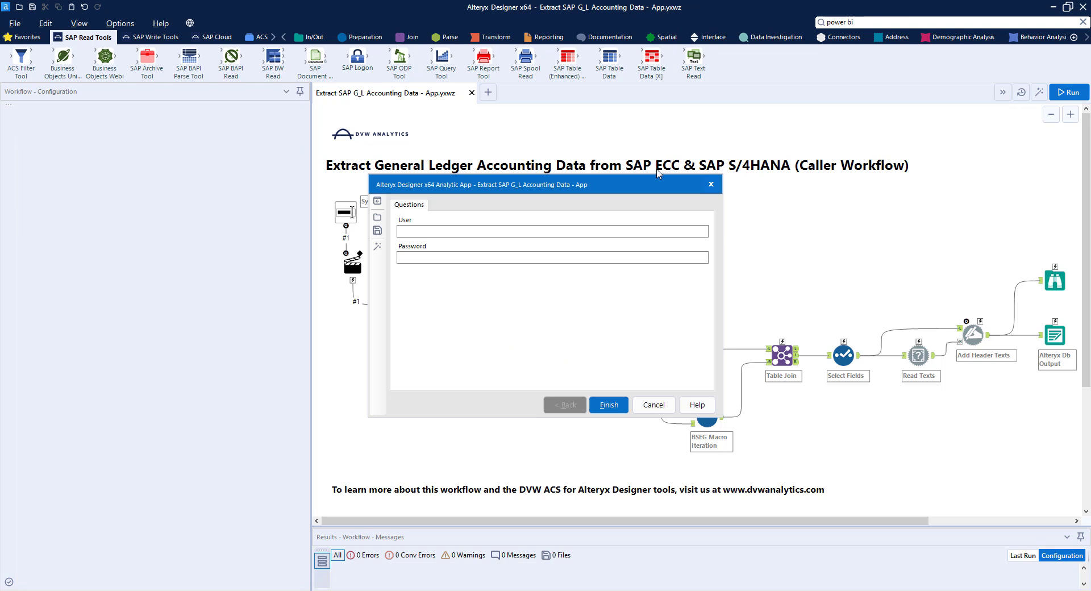
pyautogui.moveTo(652, 190); pyautogui.dragTo(817, 185)
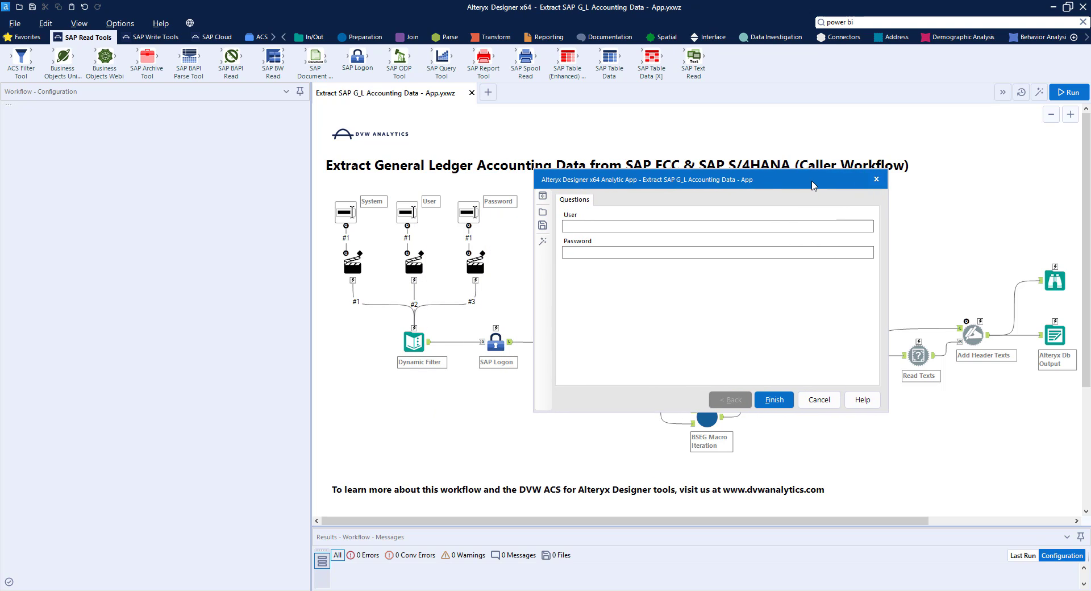
pyautogui.click(683, 226)
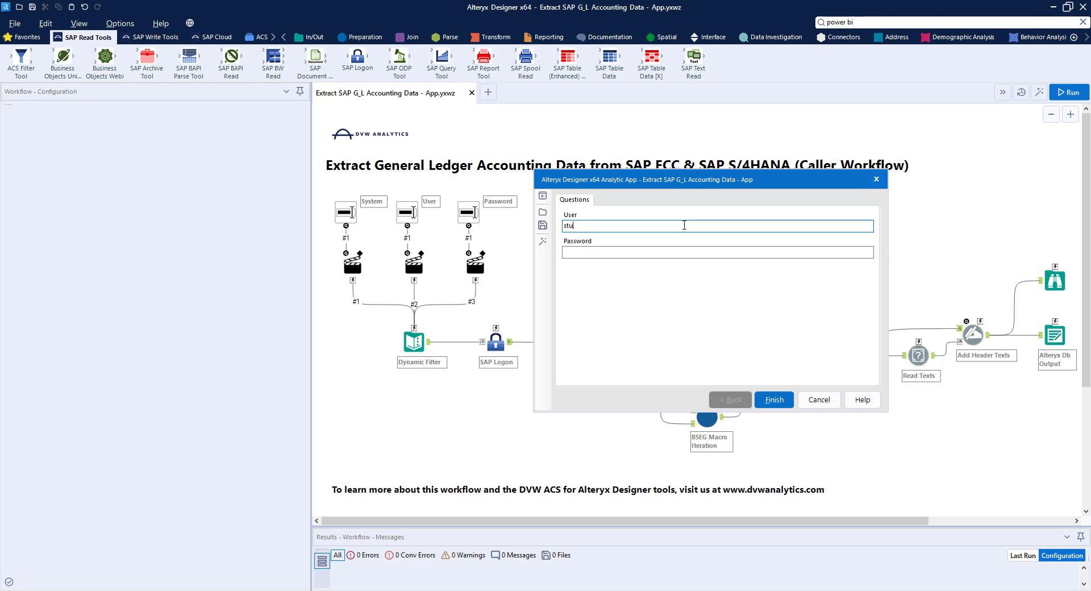
pyautogui.write('student013')
pyautogui.click(671, 251)
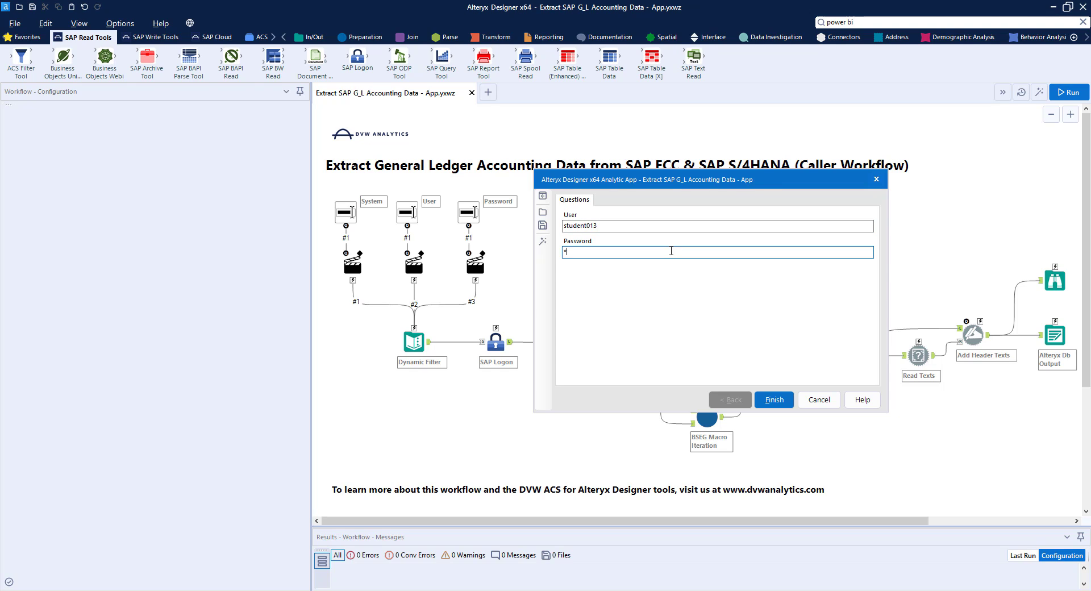
pyautogui.write('********')
pyautogui.click(767, 400)
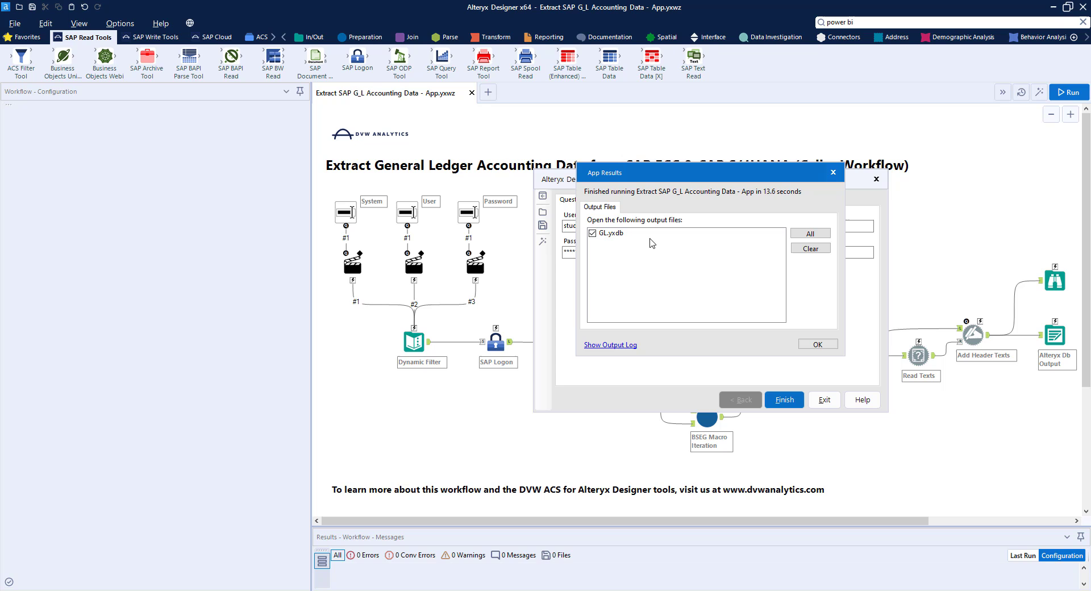
# Step: Accept the app results, exit the wizard, and review GL.yxdb's 173 records before closing it
pyautogui.click(821, 345)
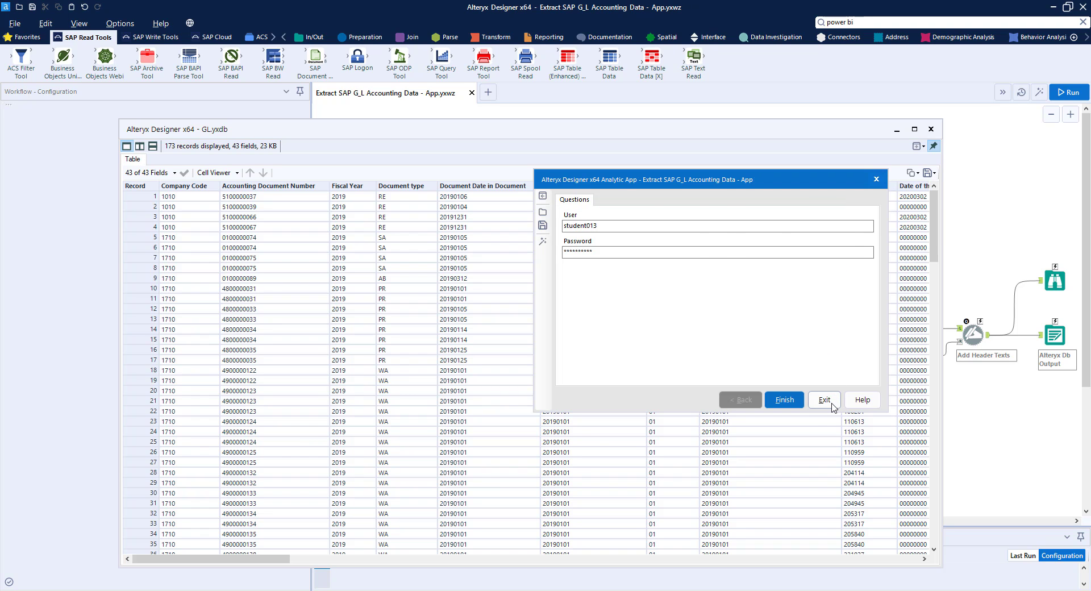
pyautogui.click(830, 399)
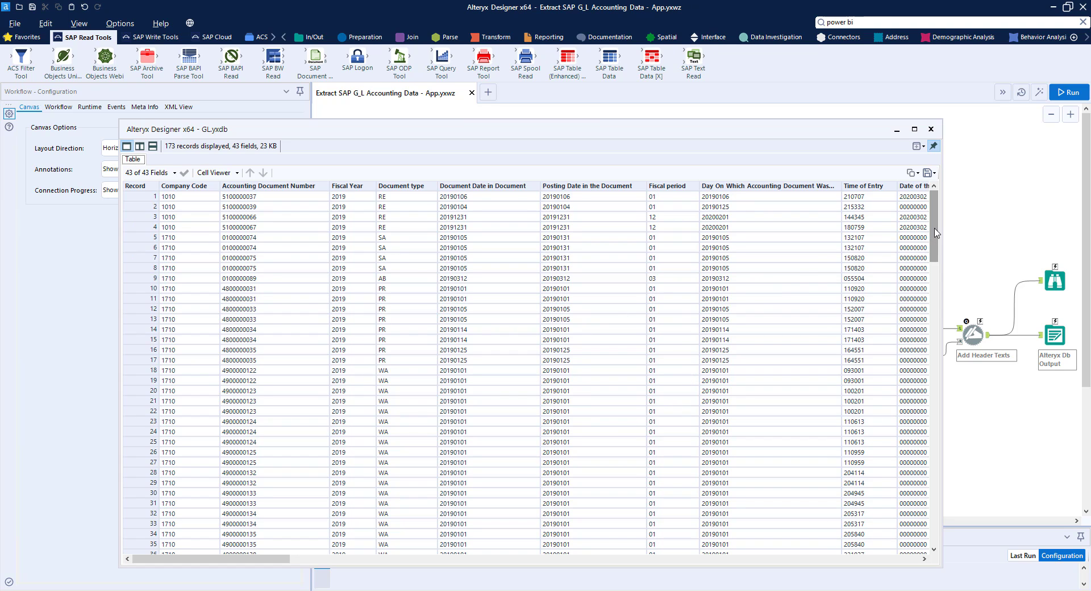
pyautogui.moveTo(933, 222)
pyautogui.mouseDown()
pyautogui.moveTo(932, 358)
pyautogui.moveTo(931, 221)
pyautogui.mouseUp()
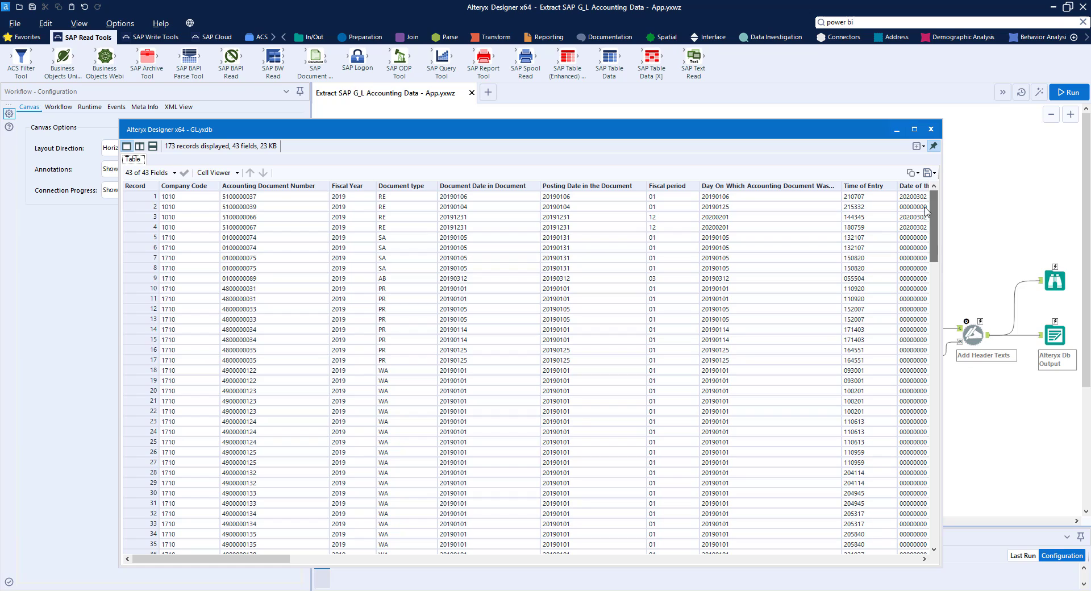
pyautogui.click(931, 130)
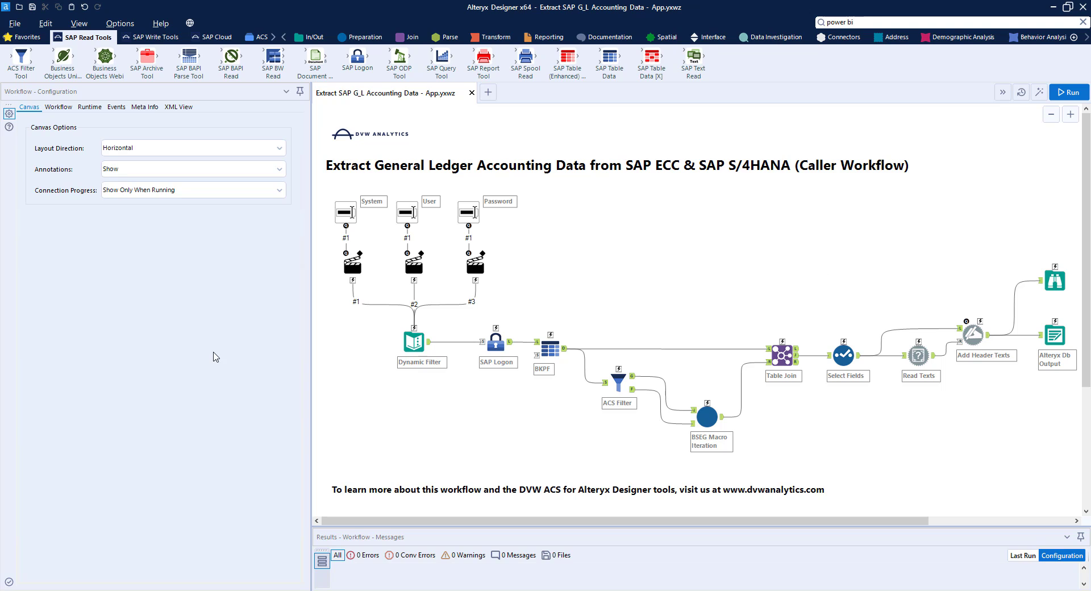
# Step: Save As to My Company's Gallery, naming it 'Extract SAP G_L Accounting Data - App - Test001'
pyautogui.click(17, 24)
pyautogui.moveTo(31, 131)
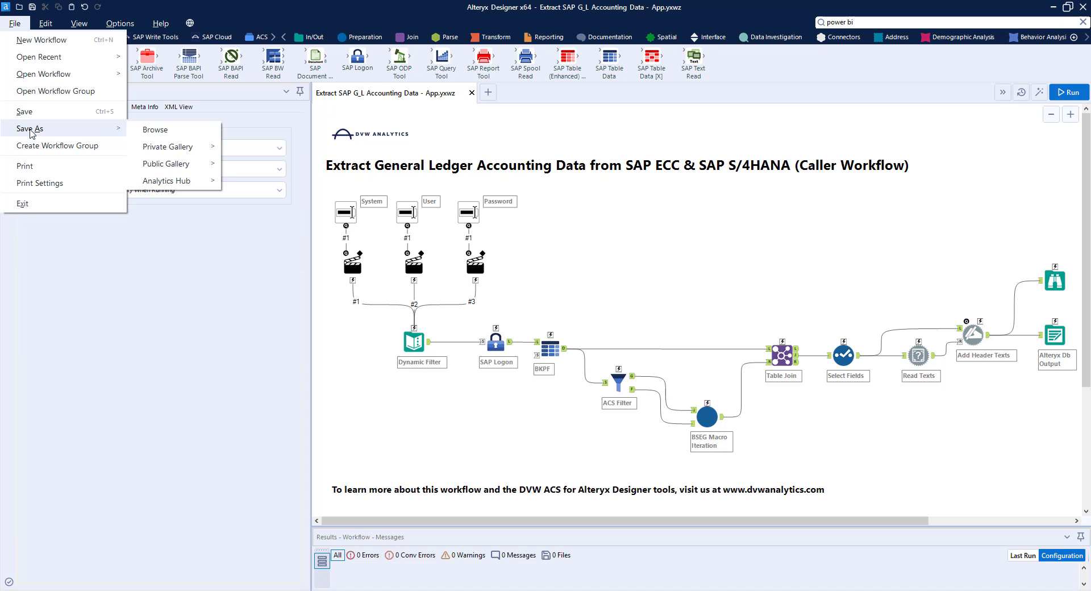
pyautogui.moveTo(171, 147)
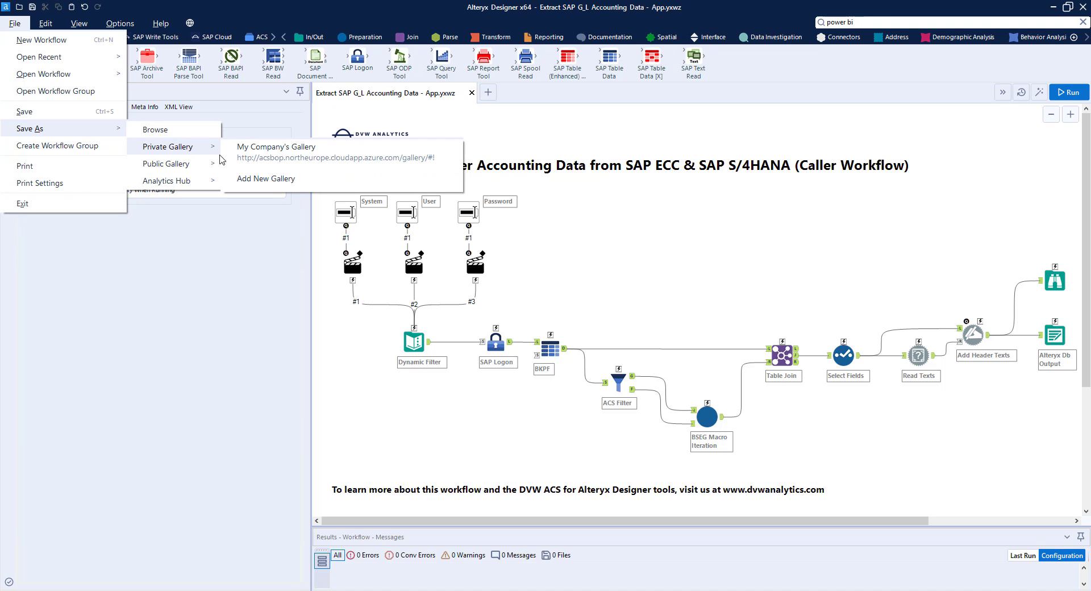
pyautogui.click(275, 163)
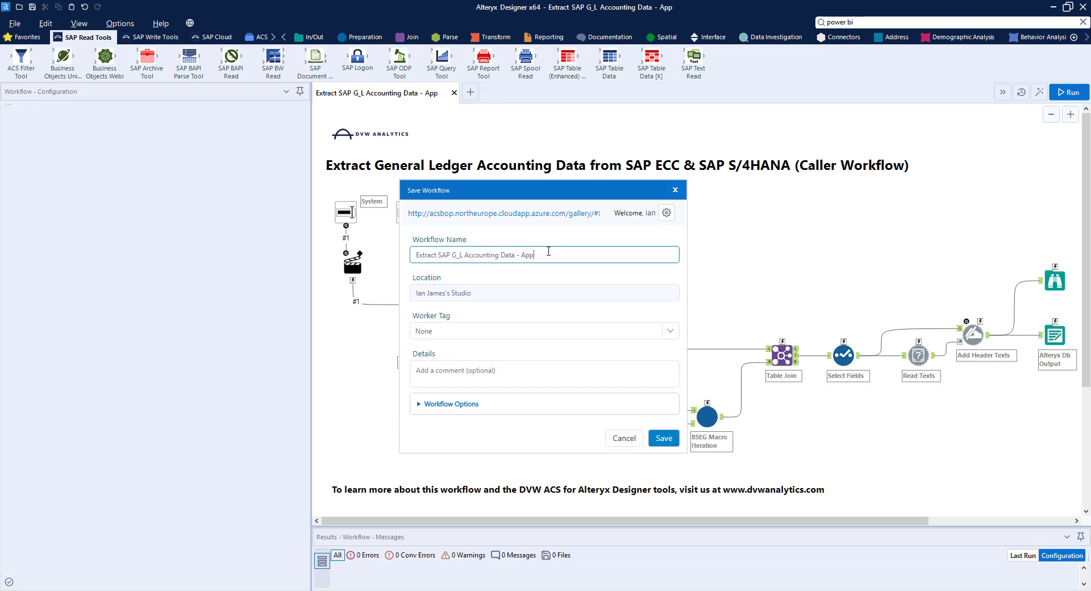
pyautogui.write('- Test001')
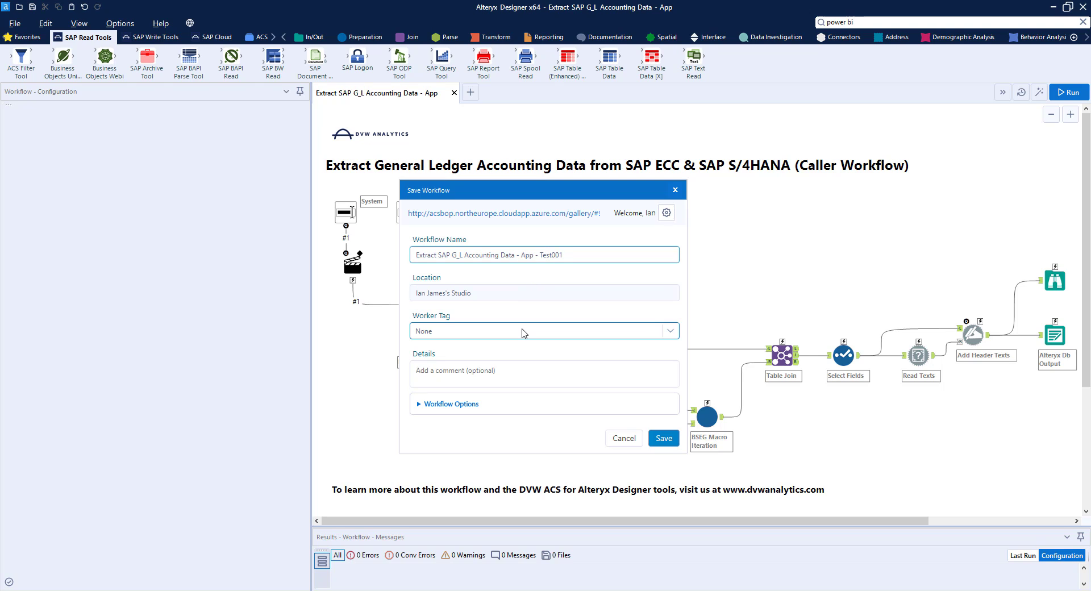
# Step: Add the details 'Blah Blah' and show the Workflow Options
pyautogui.click(506, 371)
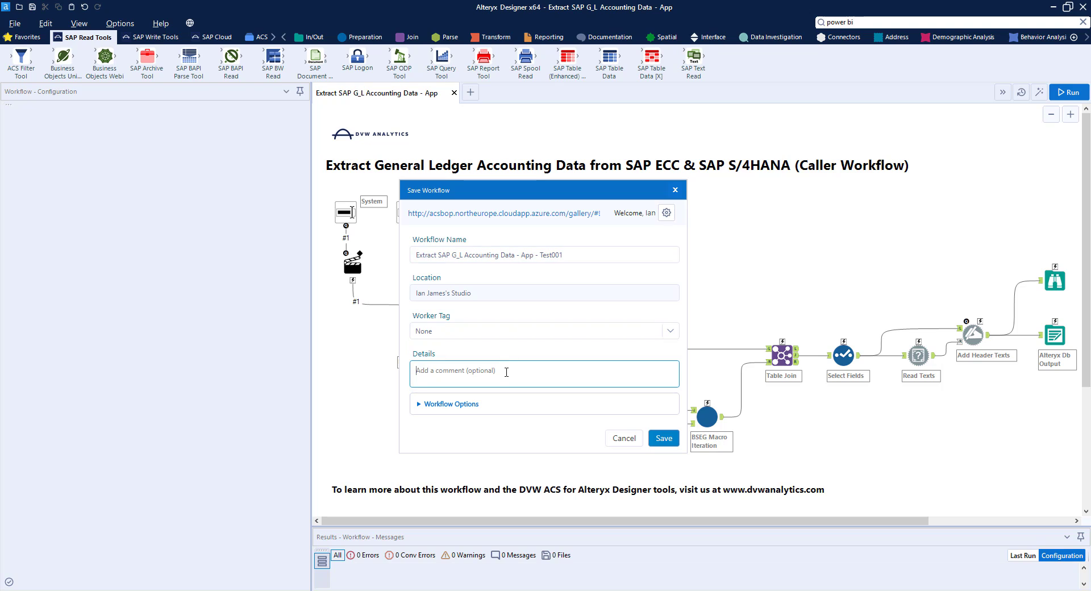
pyautogui.write('Blah Blah')
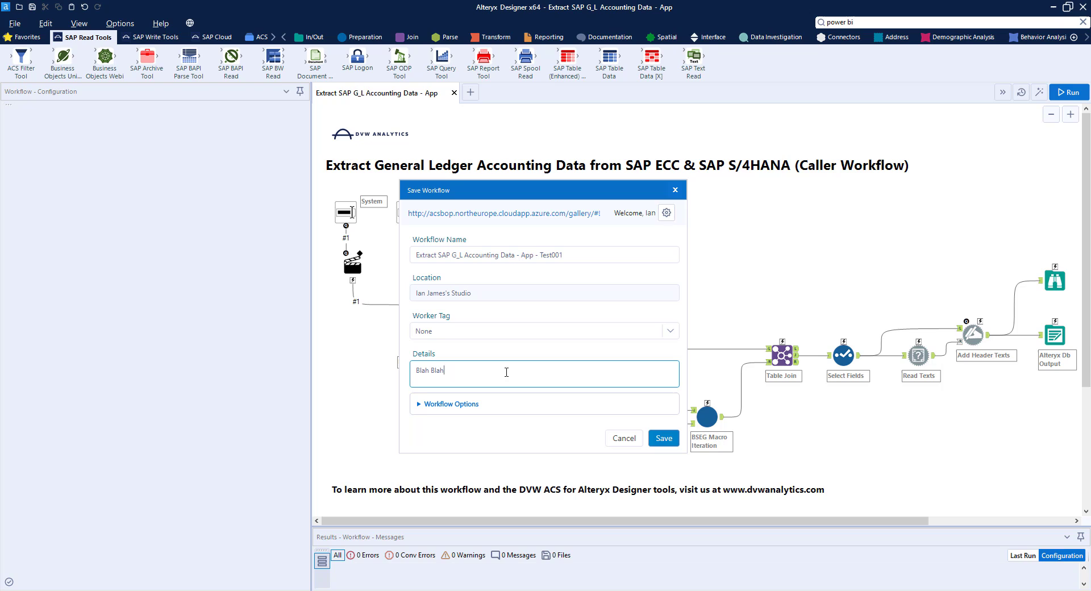
pyautogui.click(441, 405)
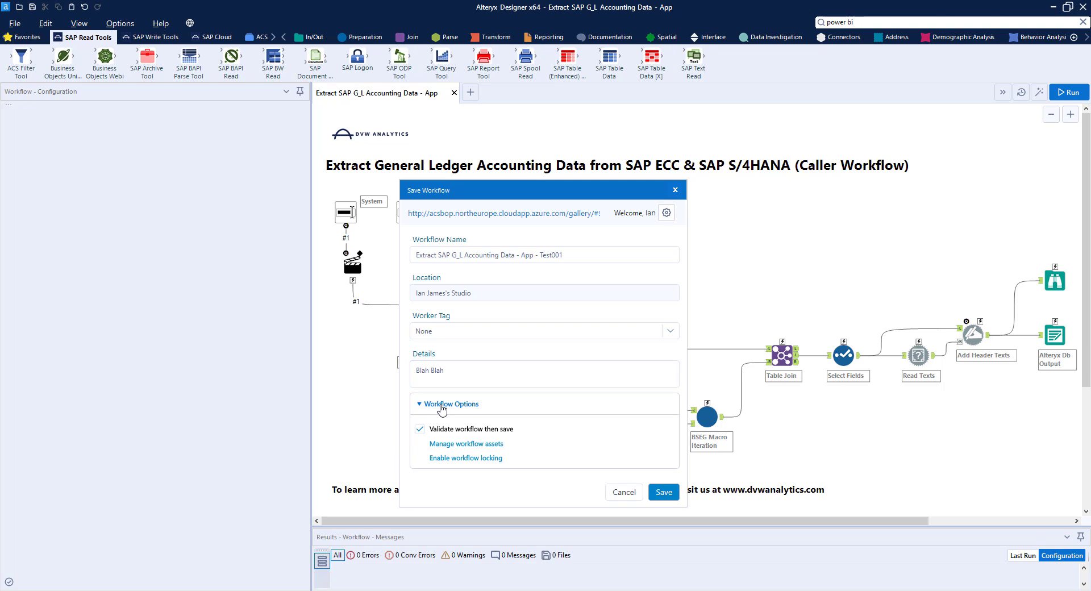
# Step: Review the packaged files, leave the workflow unlocked, and publish it to the Gallery
pyautogui.click(452, 445)
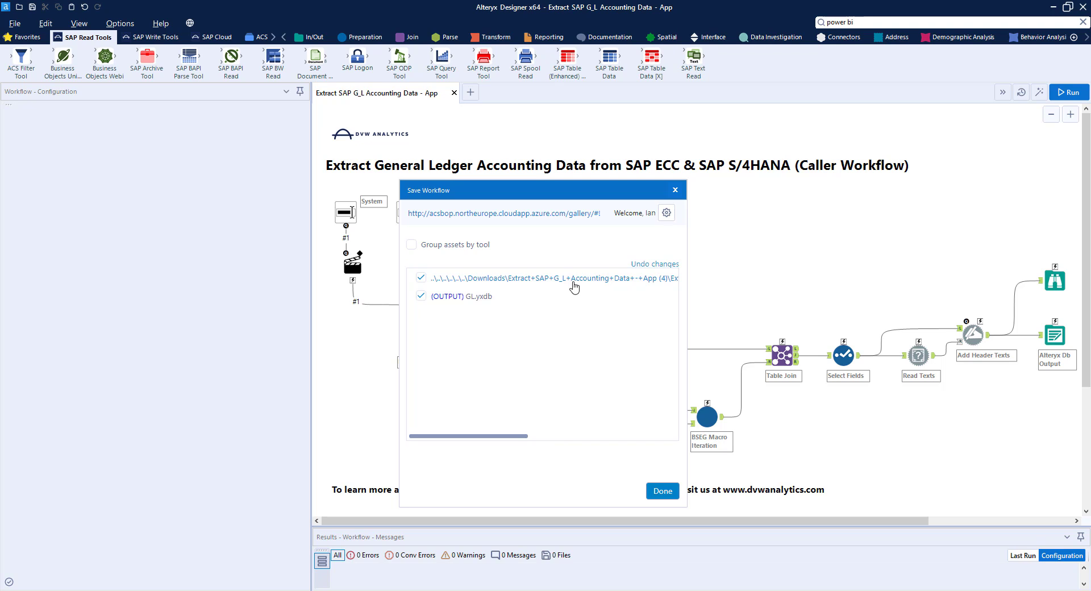
pyautogui.click(658, 492)
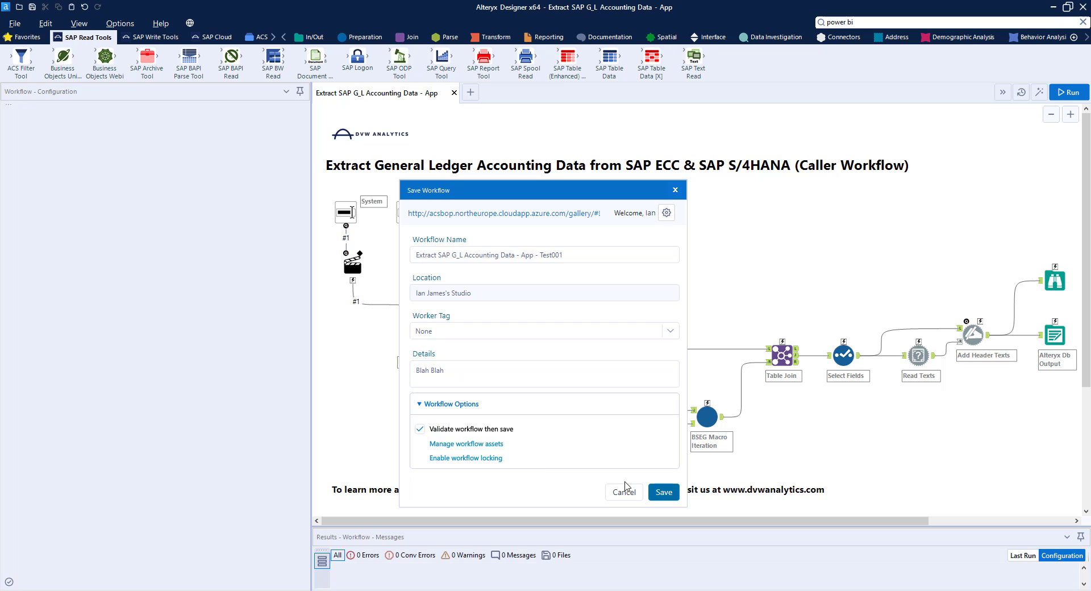
pyautogui.click(490, 459)
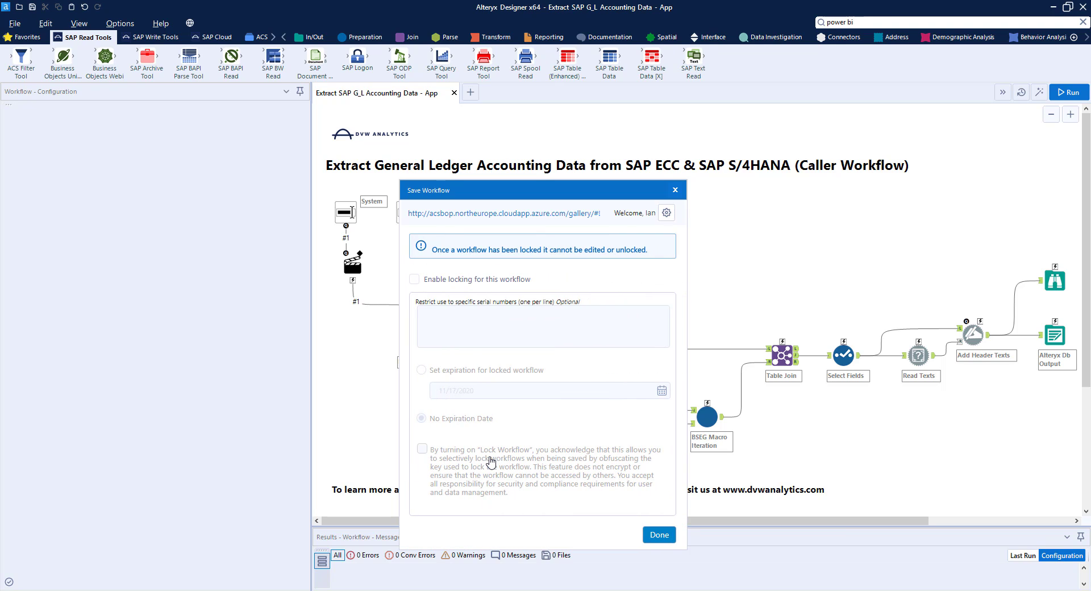
pyautogui.click(414, 280)
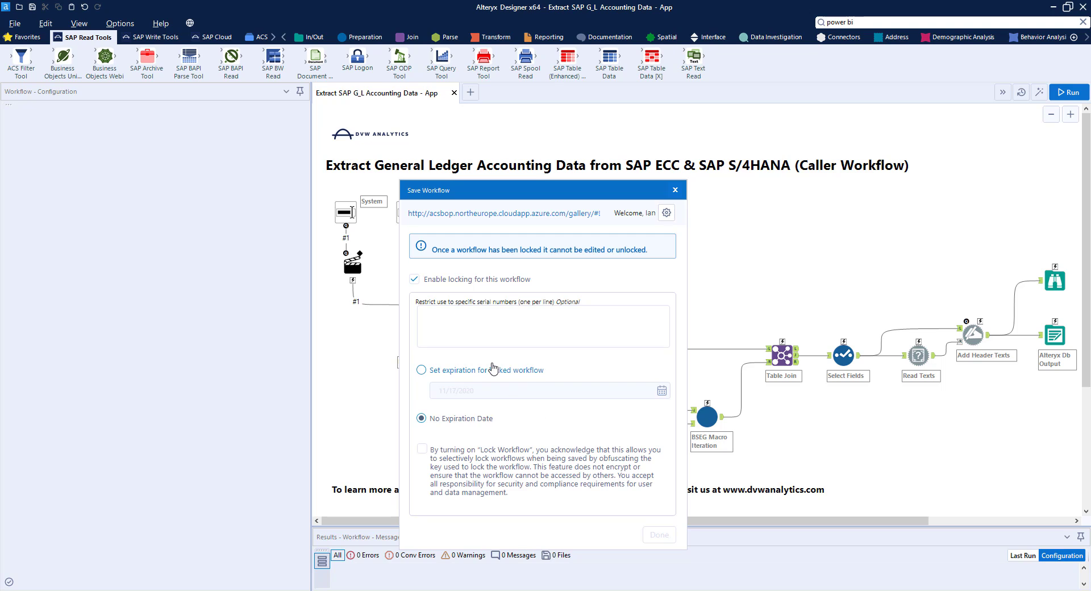
pyautogui.click(414, 279)
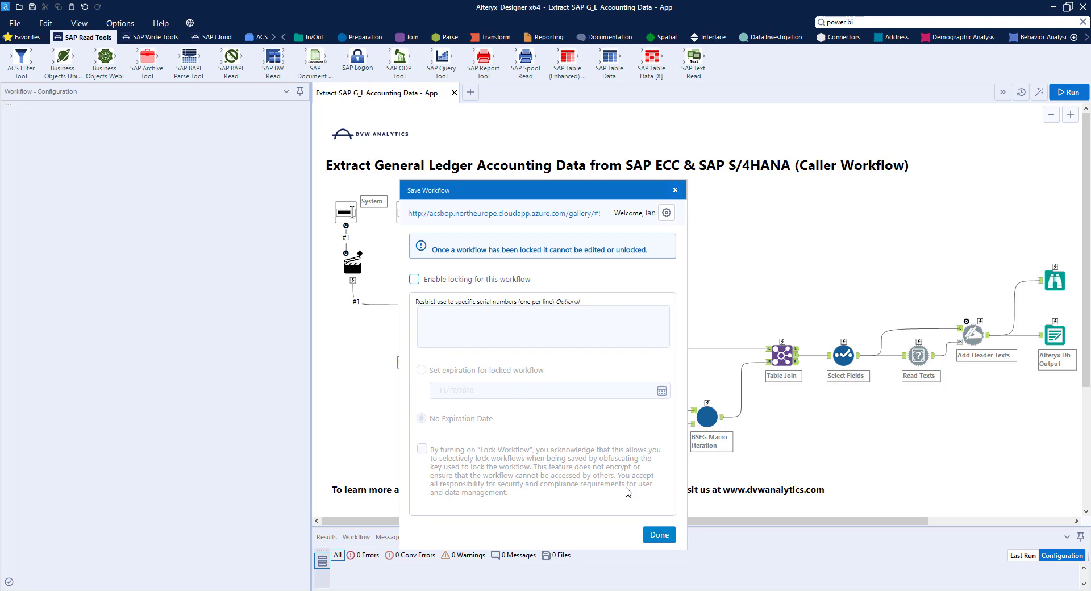
pyautogui.click(653, 533)
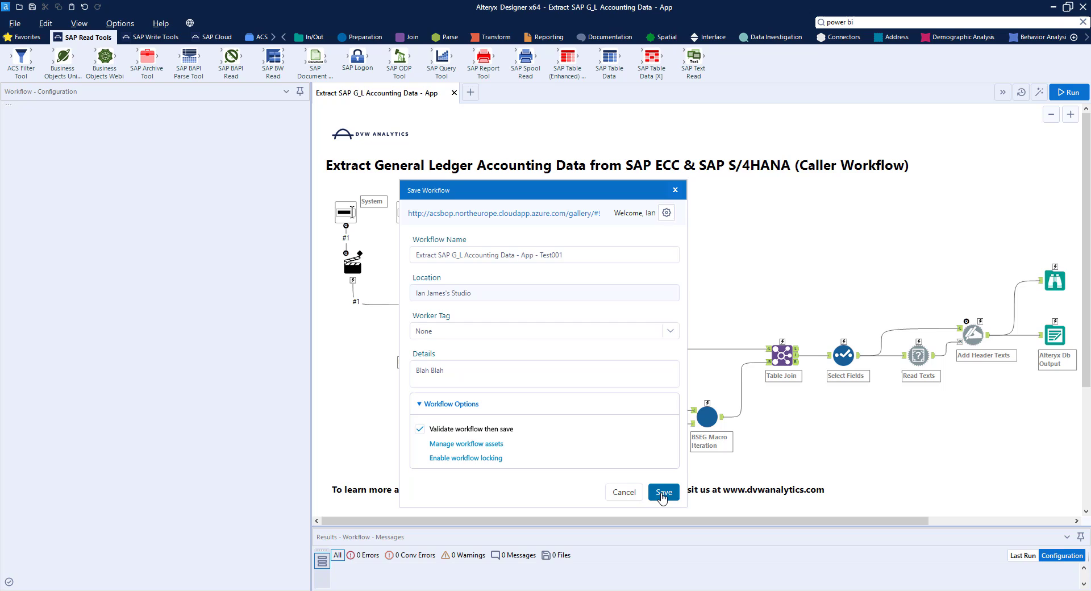
pyautogui.click(662, 494)
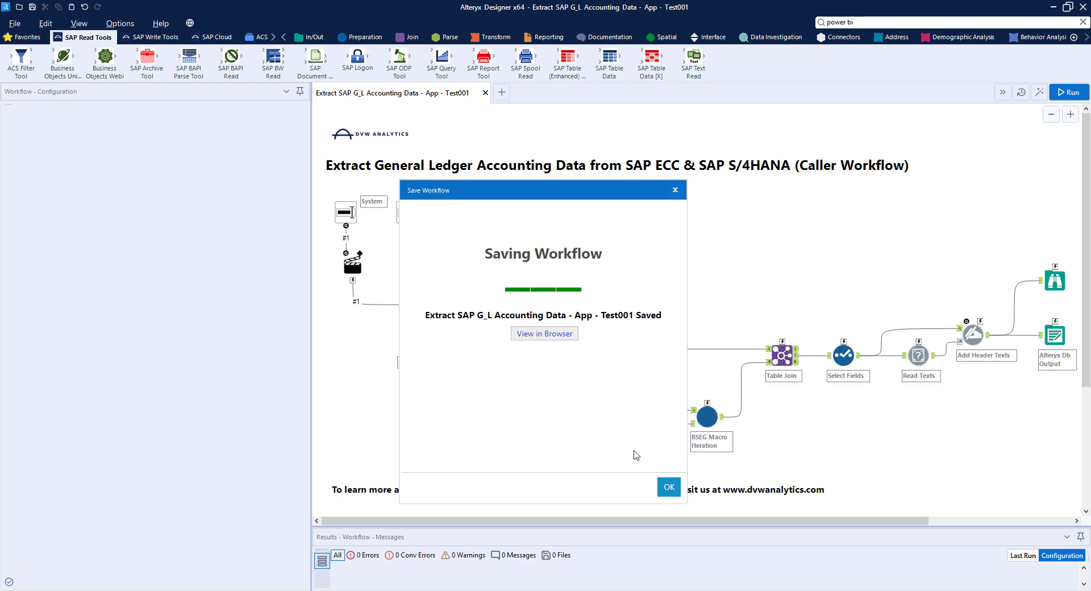
# Step: Open the 'Extract SAP G_L Accounting Data - App - Test001' page from the Private Studio workflows
pyautogui.click(668, 490)
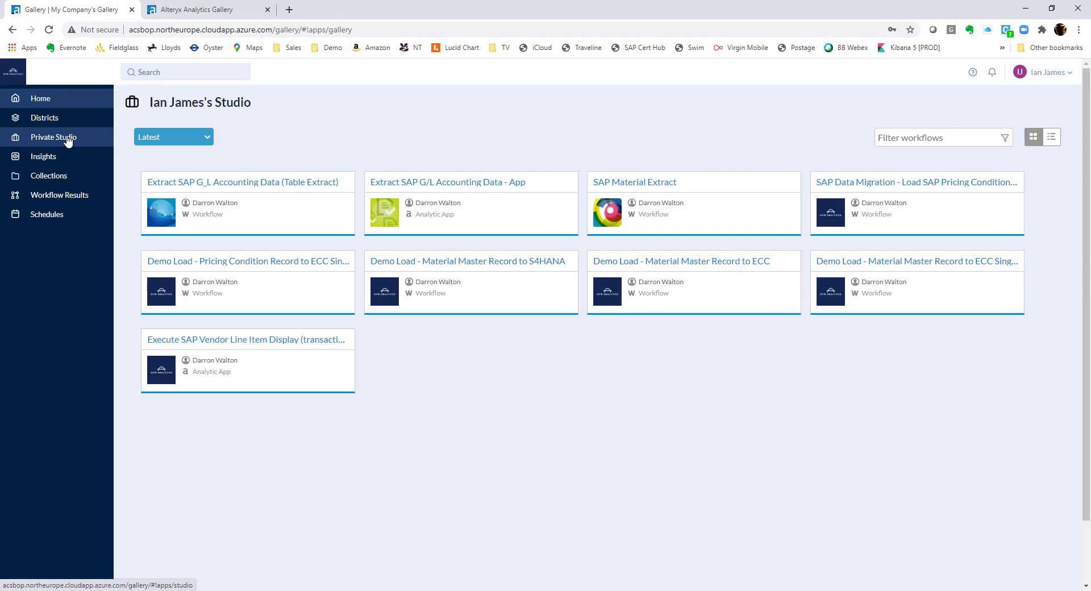
pyautogui.click(63, 140)
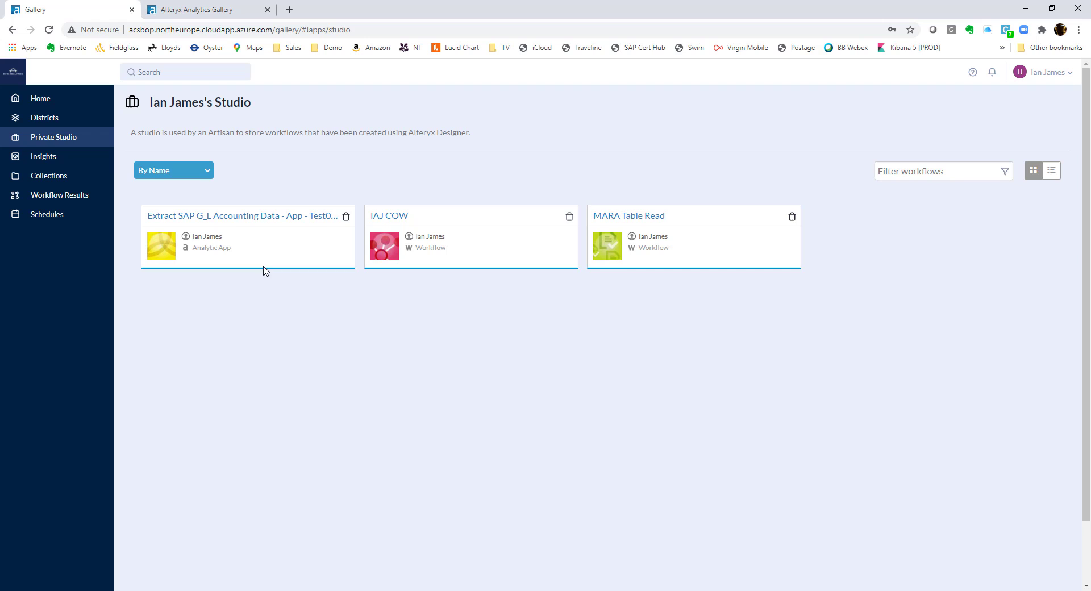
pyautogui.click(270, 219)
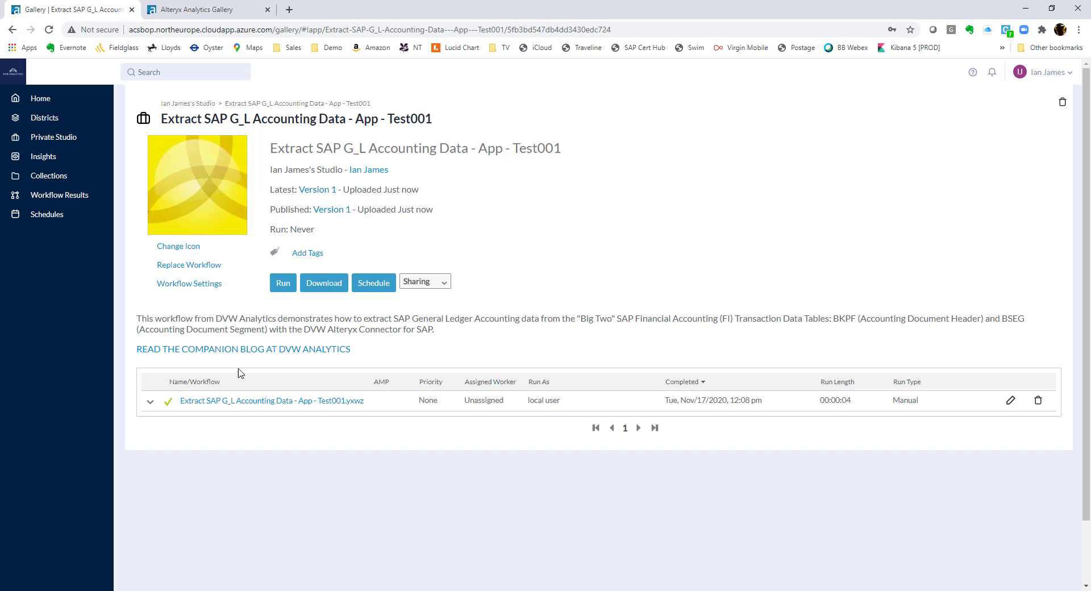
# Step: Start a Gallery run of the app and enter the SAP user name and password
pyautogui.click(286, 289)
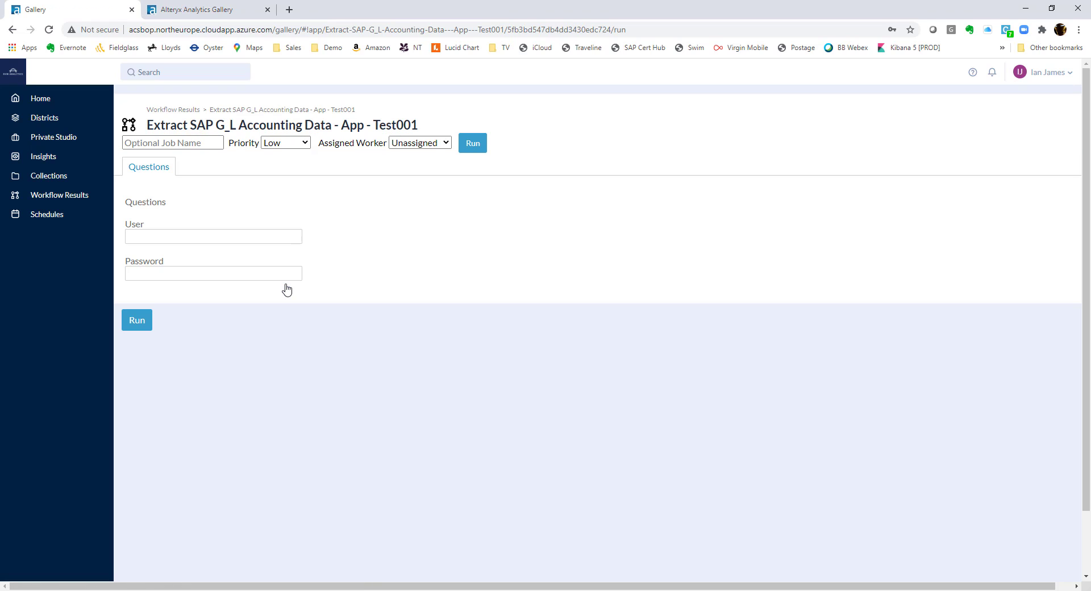
pyautogui.click(264, 236)
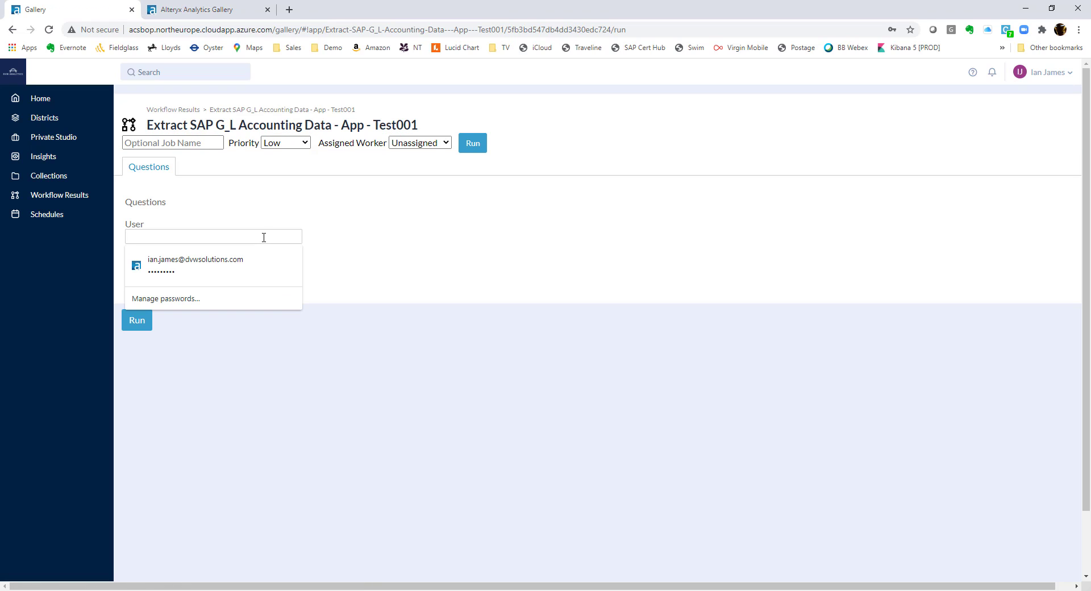
pyautogui.write('stu')
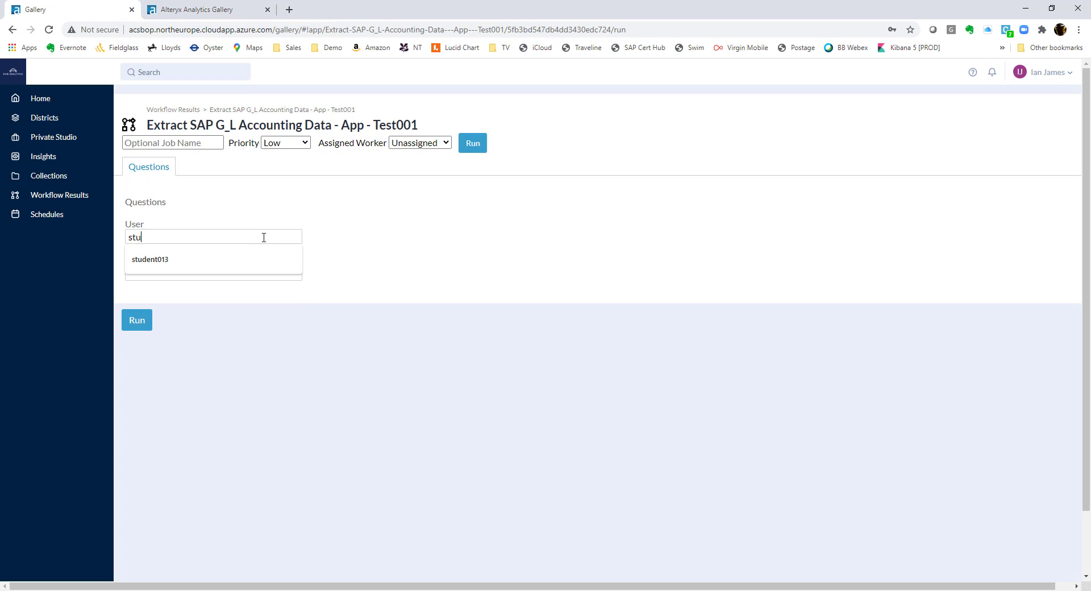
pyautogui.write('dent013')
pyautogui.click(251, 274)
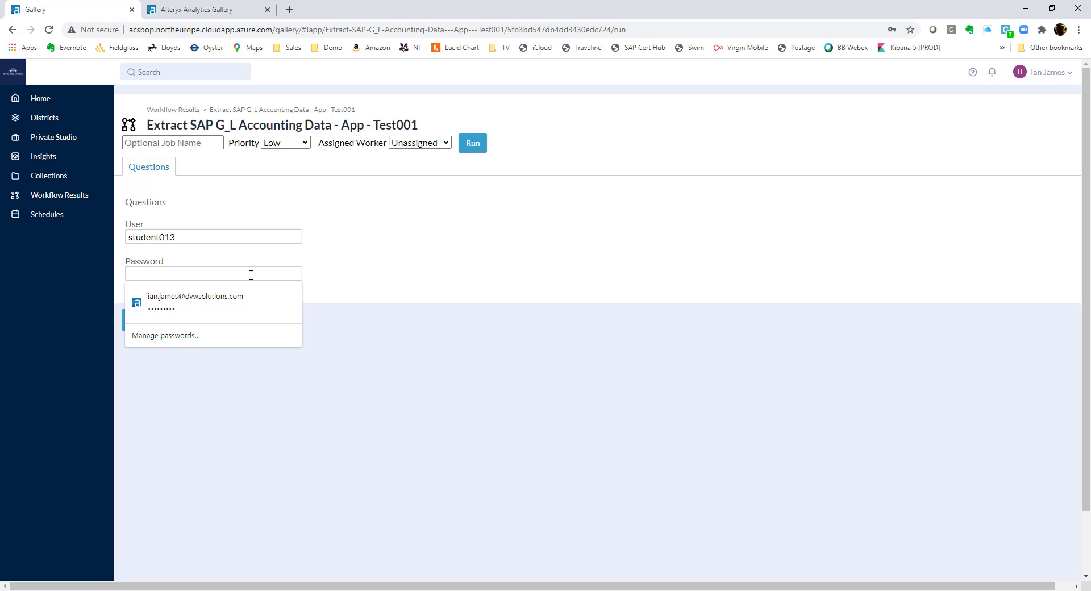
pyautogui.write('•')
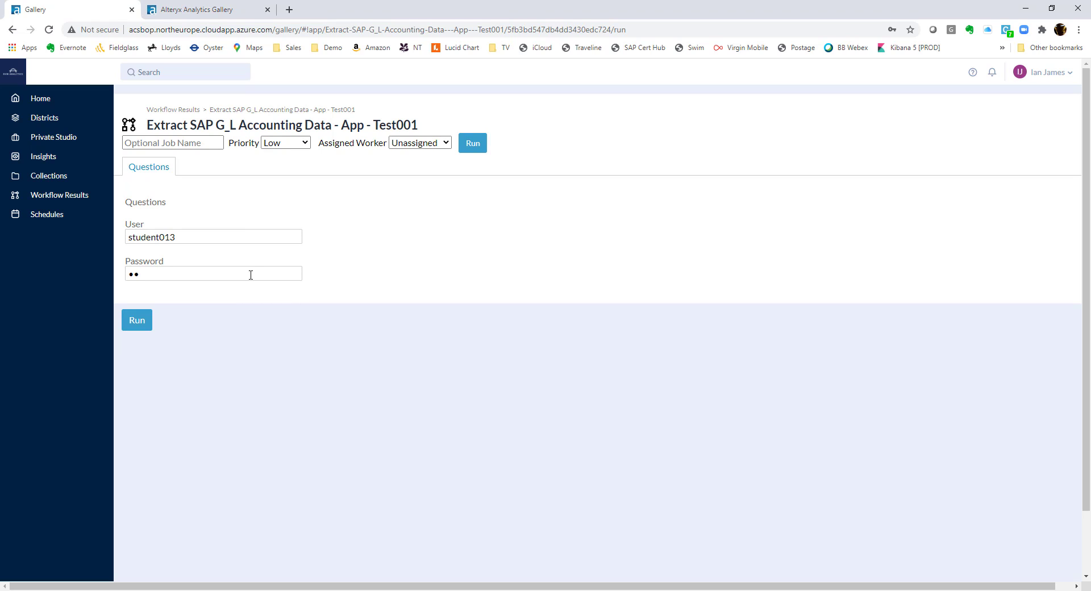
pyautogui.write('••••••')
# Step: Run the Gallery app and scroll through the GL.yxdb output sample
pyautogui.click(129, 322)
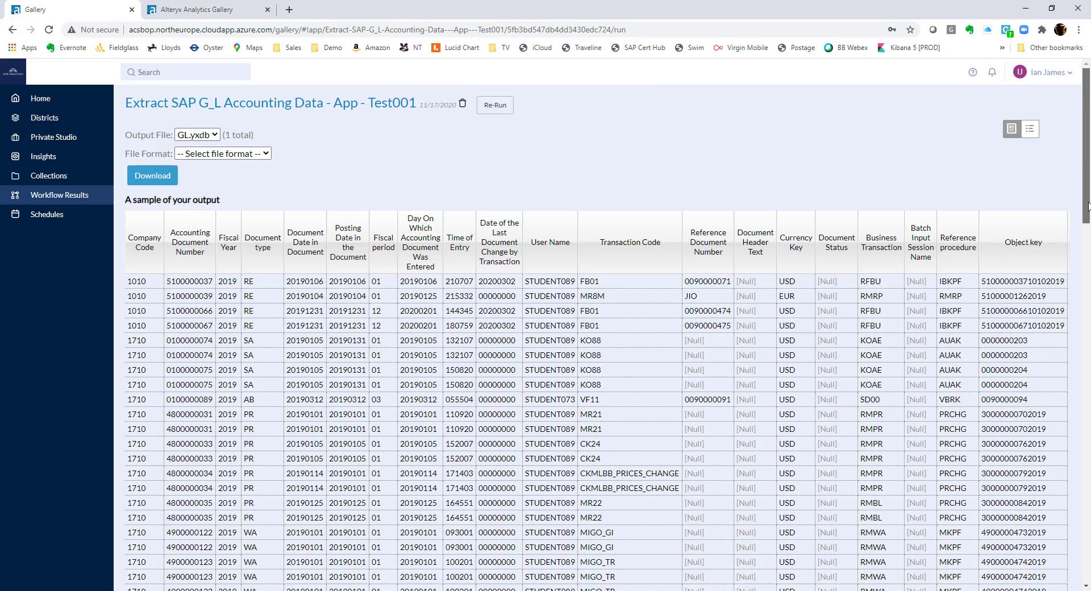
pyautogui.moveTo(1086, 200)
pyautogui.mouseDown()
pyautogui.moveTo(1087, 351)
pyautogui.moveTo(1086, 199)
pyautogui.mouseUp()
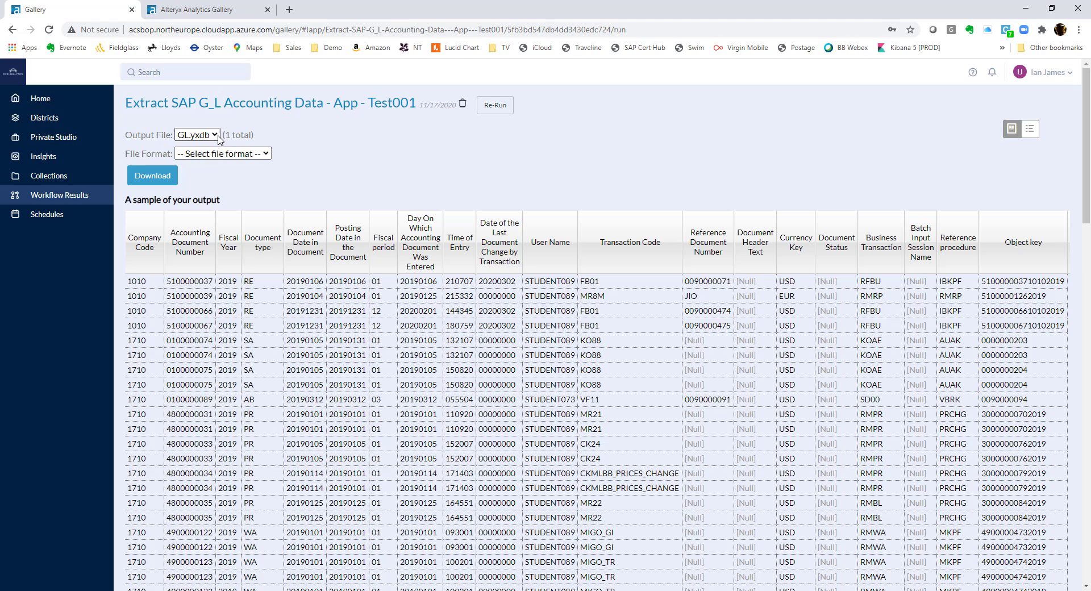
# Step: Download the GL output as yxdb, open GL (5).yxdb to check 173 records, then close it
pyautogui.click(260, 156)
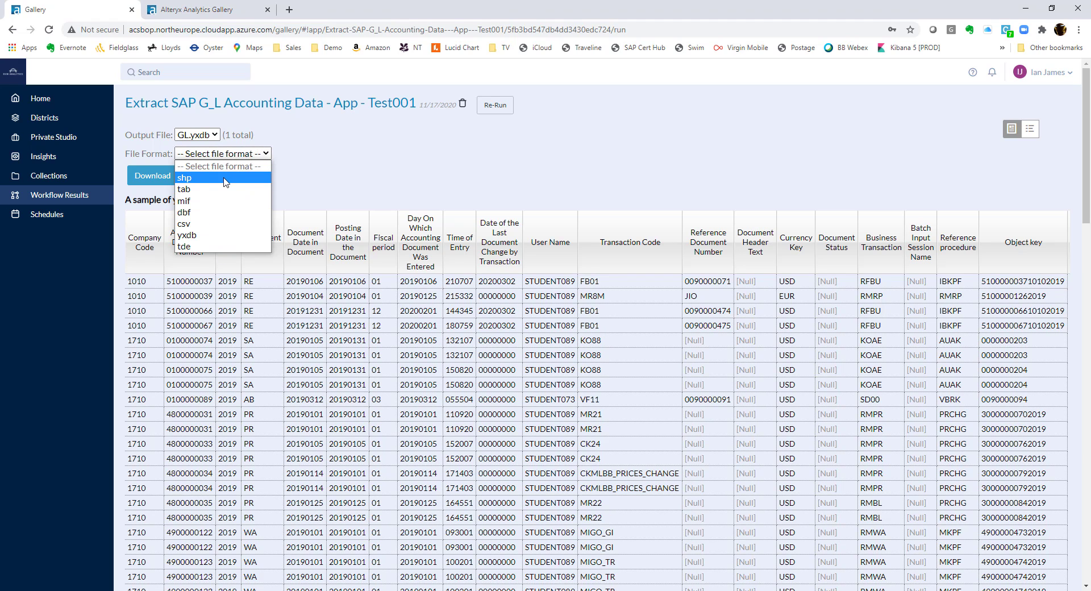
pyautogui.click(222, 235)
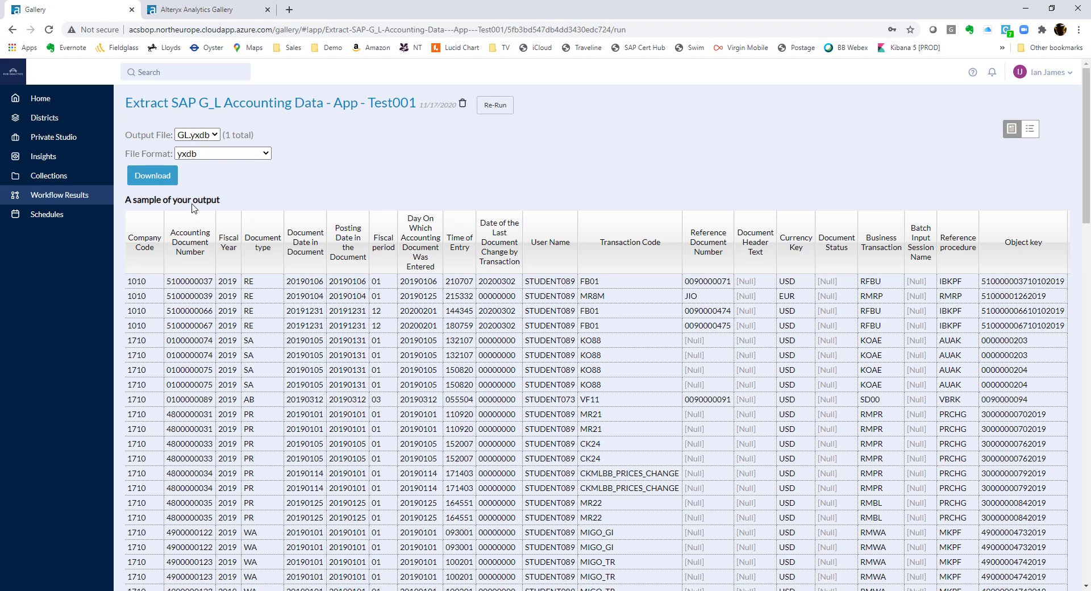
pyautogui.click(161, 178)
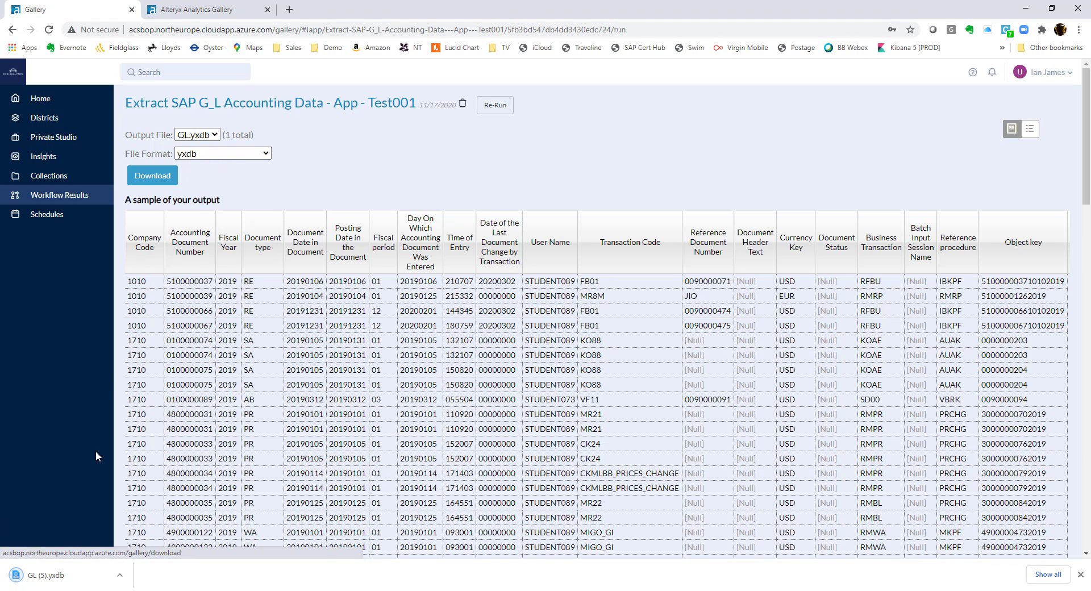
pyautogui.click(79, 577)
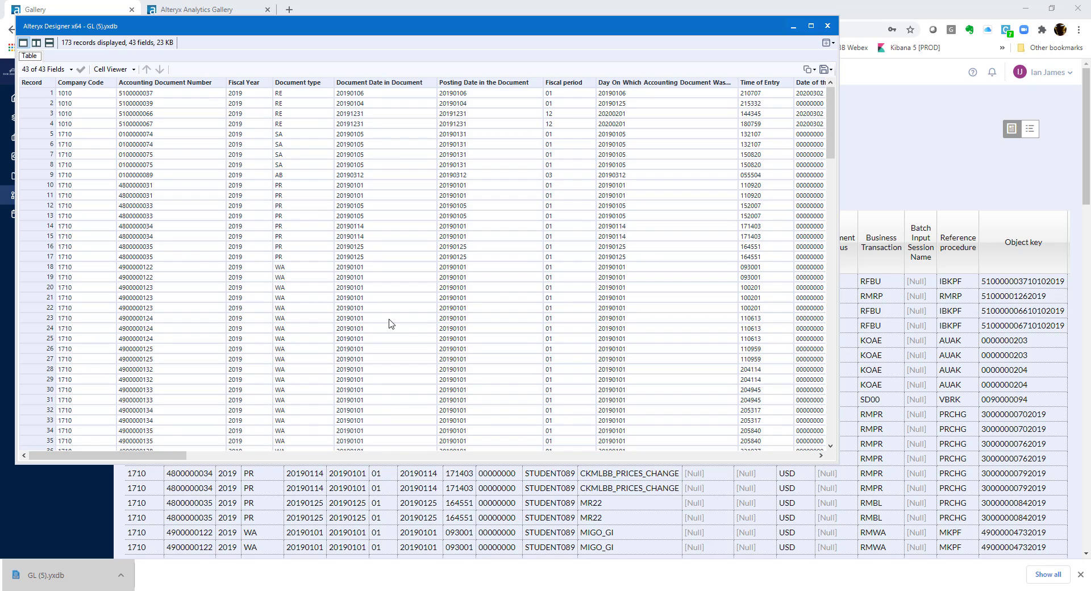
pyautogui.click(827, 27)
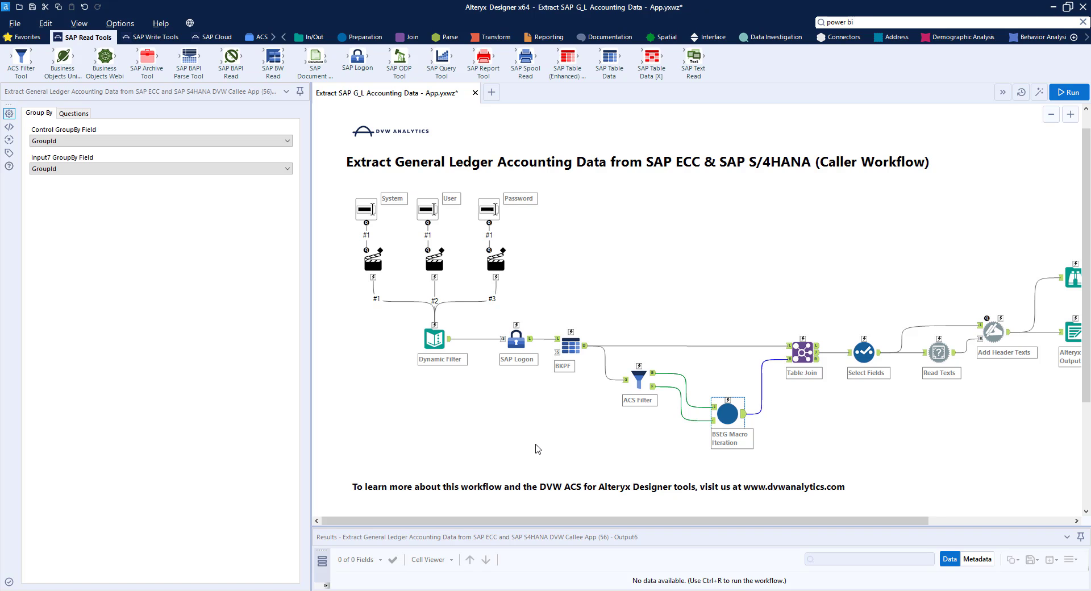
# Step: Delete the System, User and Password interface tools and the Dynamic Filter
pyautogui.moveTo(571, 291); pyautogui.dragTo(336, 178)
pyautogui.press('Delete')
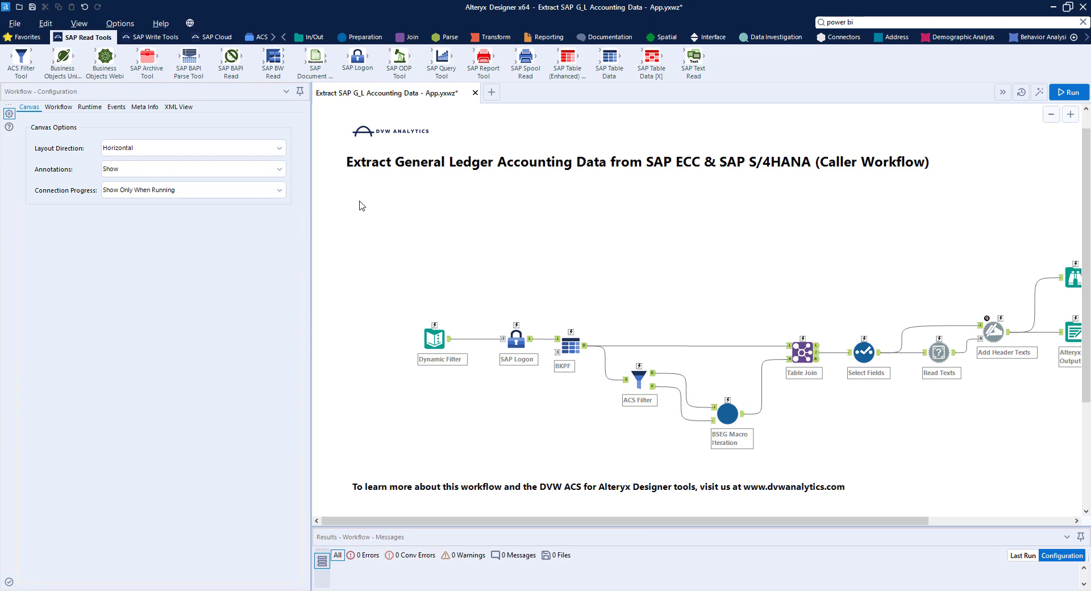
pyautogui.click(435, 339)
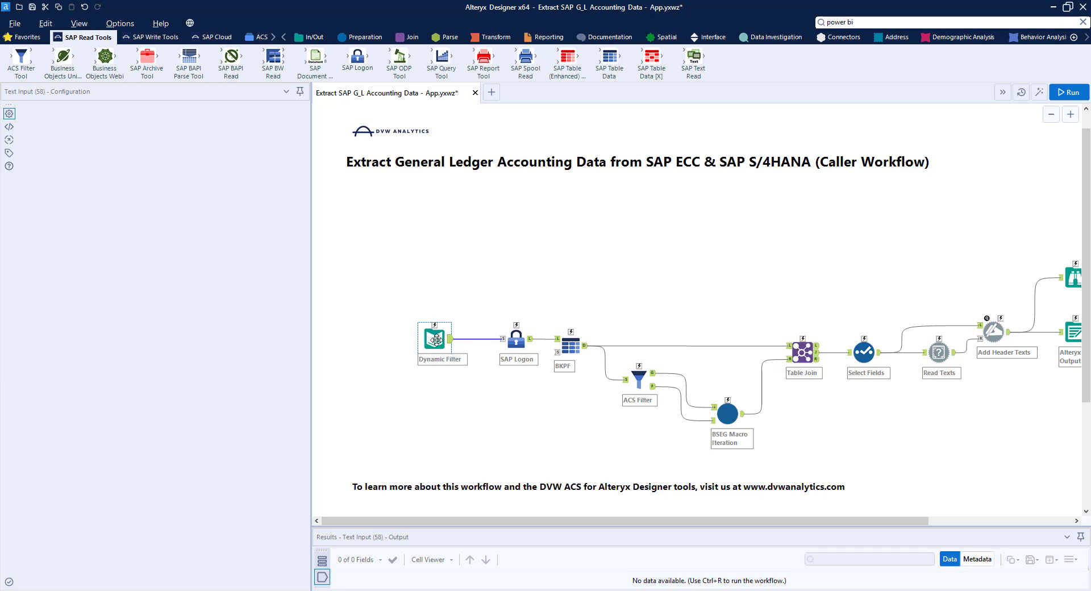
pyautogui.press('Delete')
# Step: Ping the SAP Logon connection, run the workflow, and browse its 173 output records
pyautogui.click(516, 339)
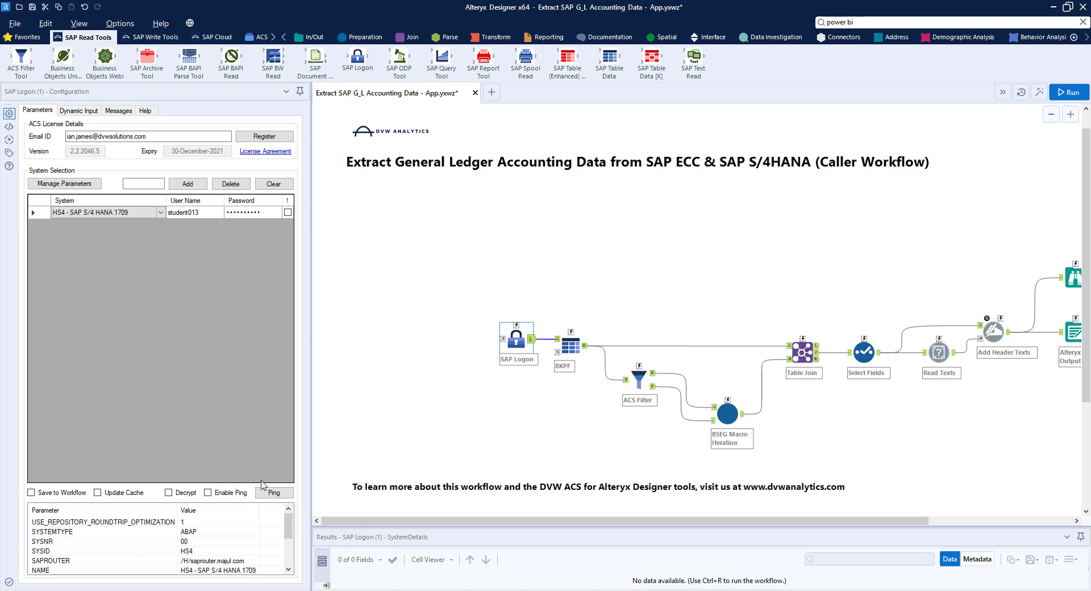
pyautogui.click(268, 491)
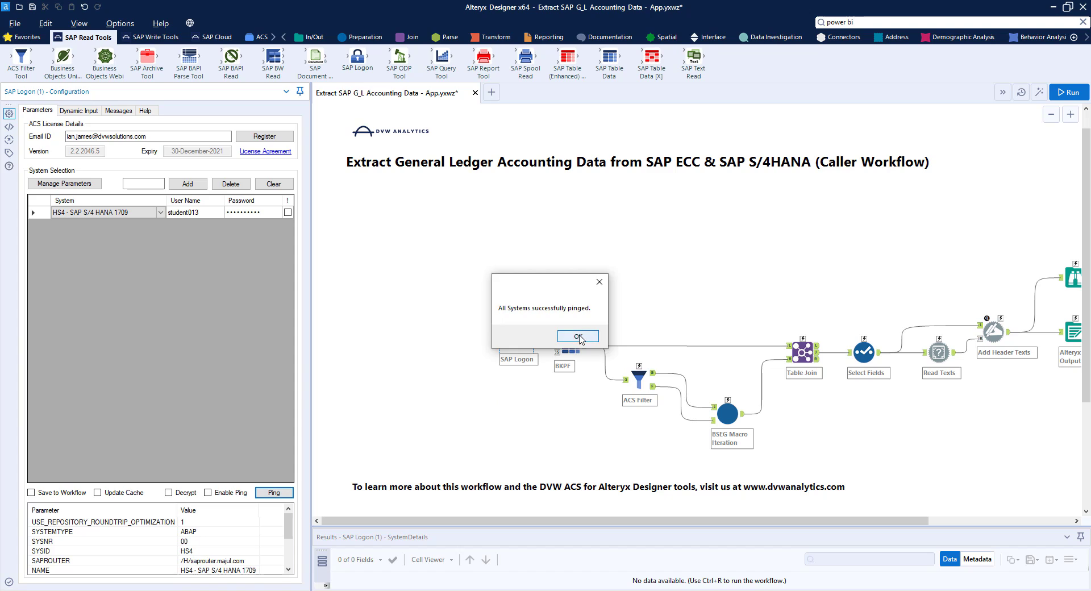
pyautogui.click(578, 336)
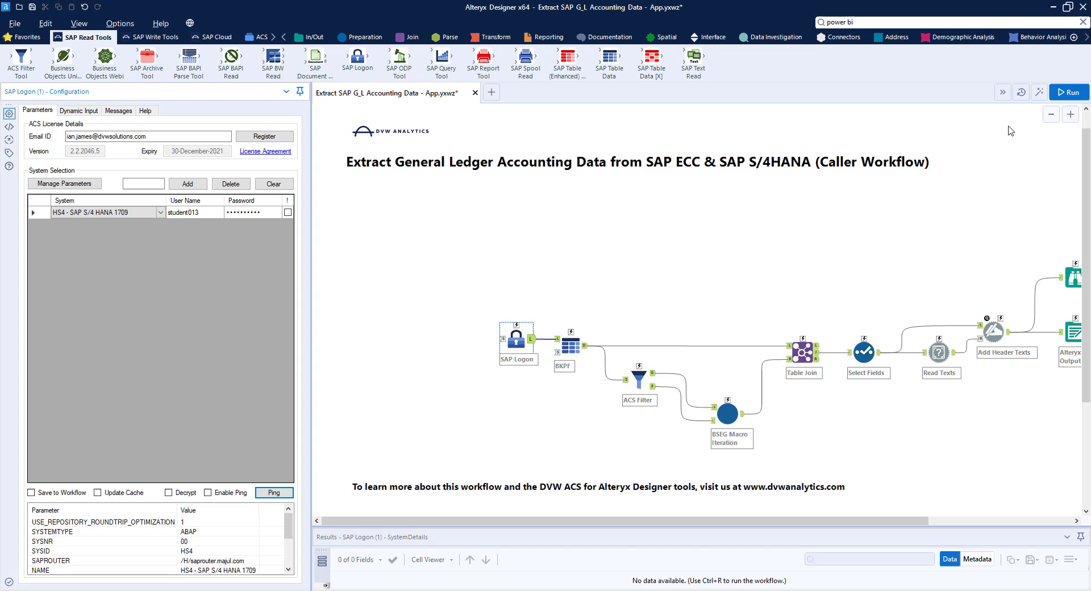
pyautogui.click(1068, 92)
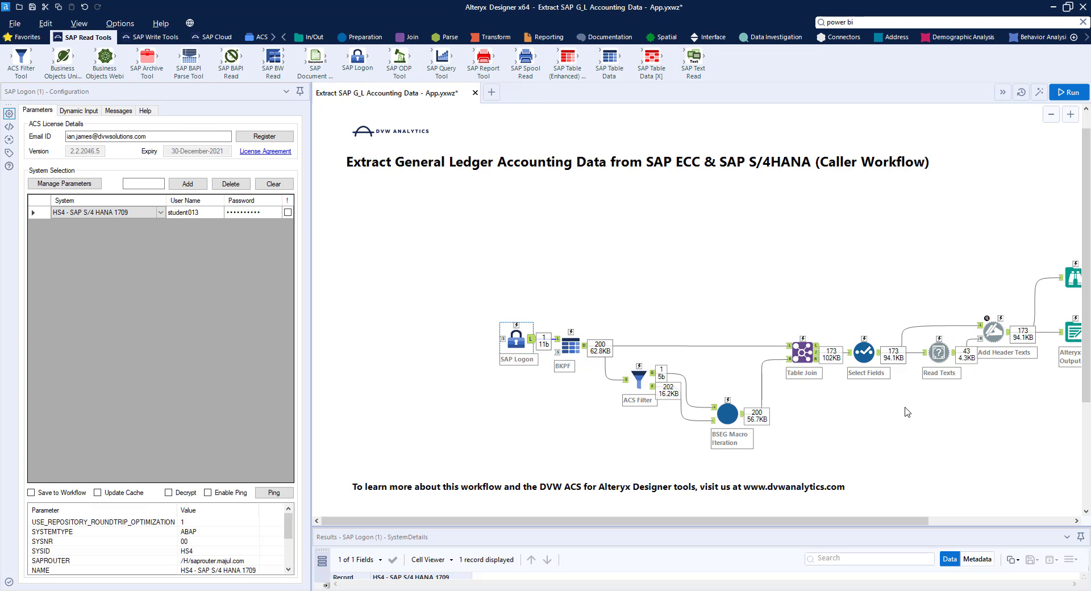
pyautogui.click(1072, 279)
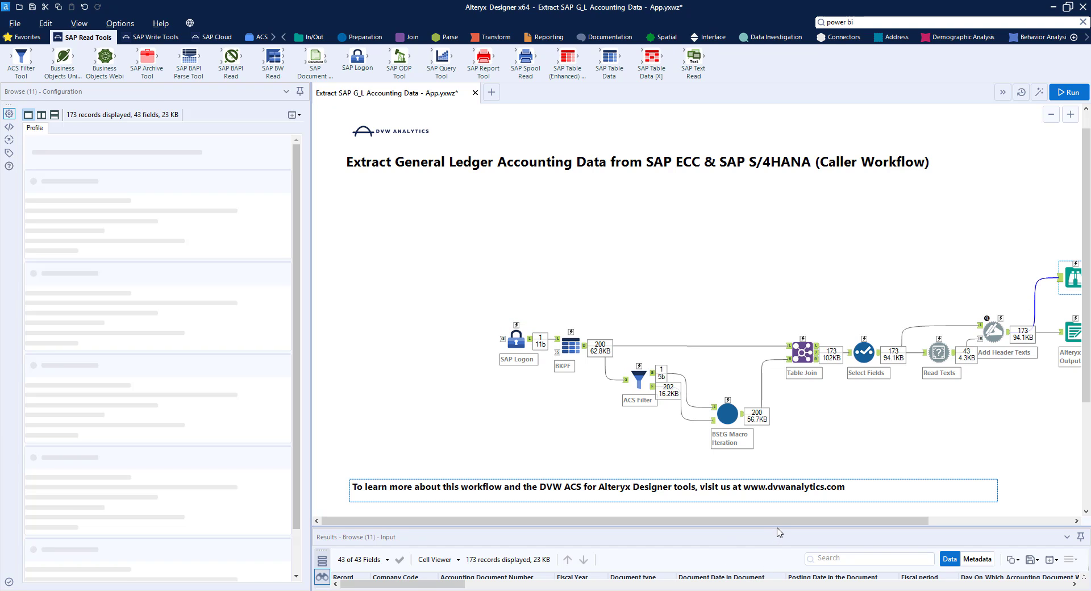
pyautogui.moveTo(790, 417); pyautogui.dragTo(790, 413)
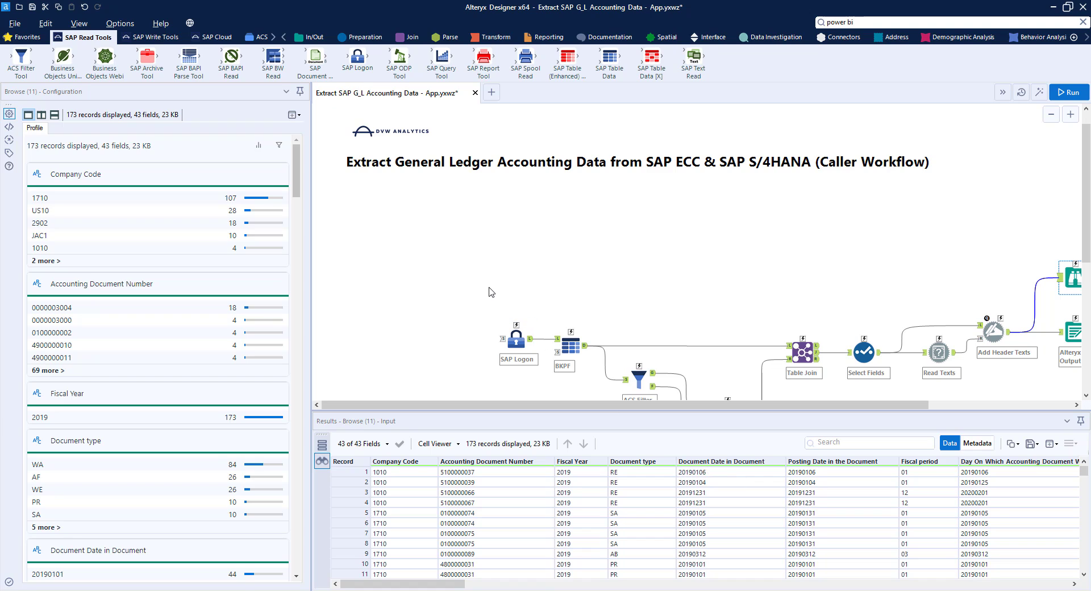
# Step: Save to My Company's Gallery as 'Extract SAP G_L Accounting Data - Sched - Test001'
pyautogui.click(15, 25)
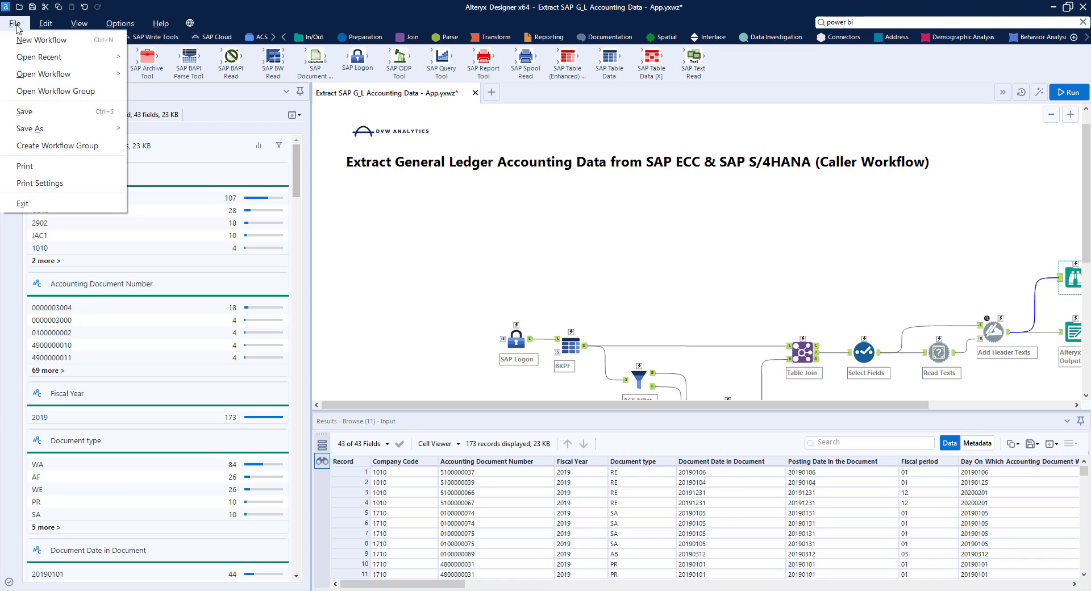
pyautogui.moveTo(30, 130)
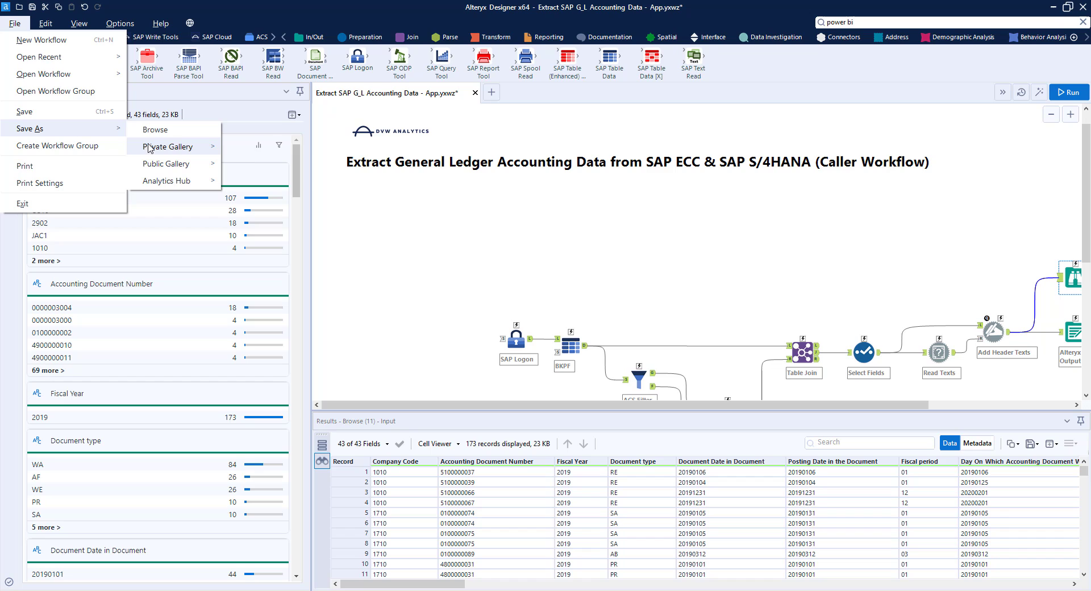
pyautogui.moveTo(152, 148)
pyautogui.click(263, 156)
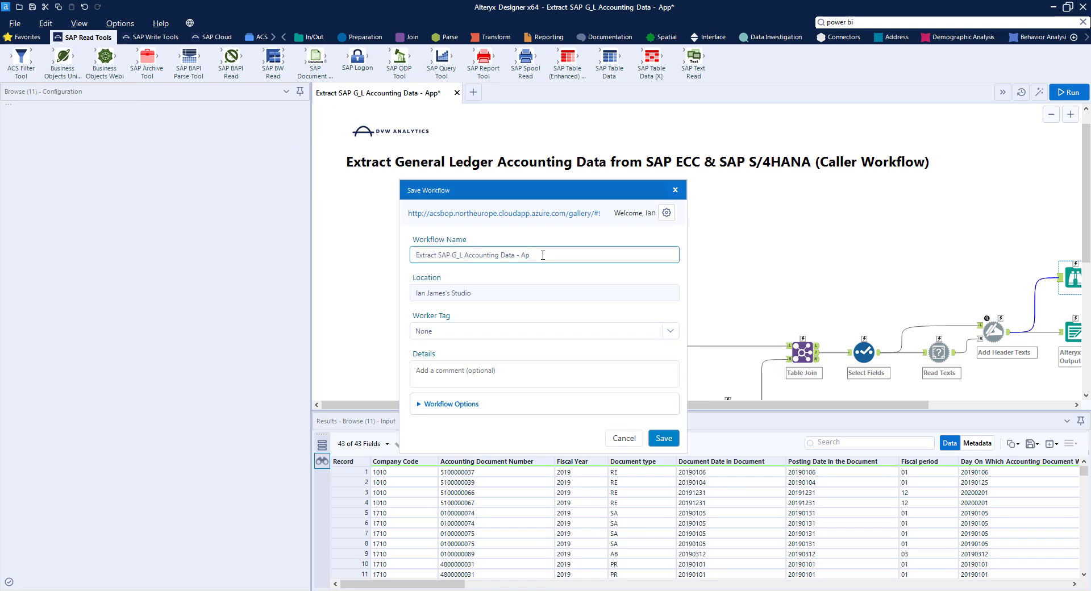
pyautogui.write('Sched - Test001')
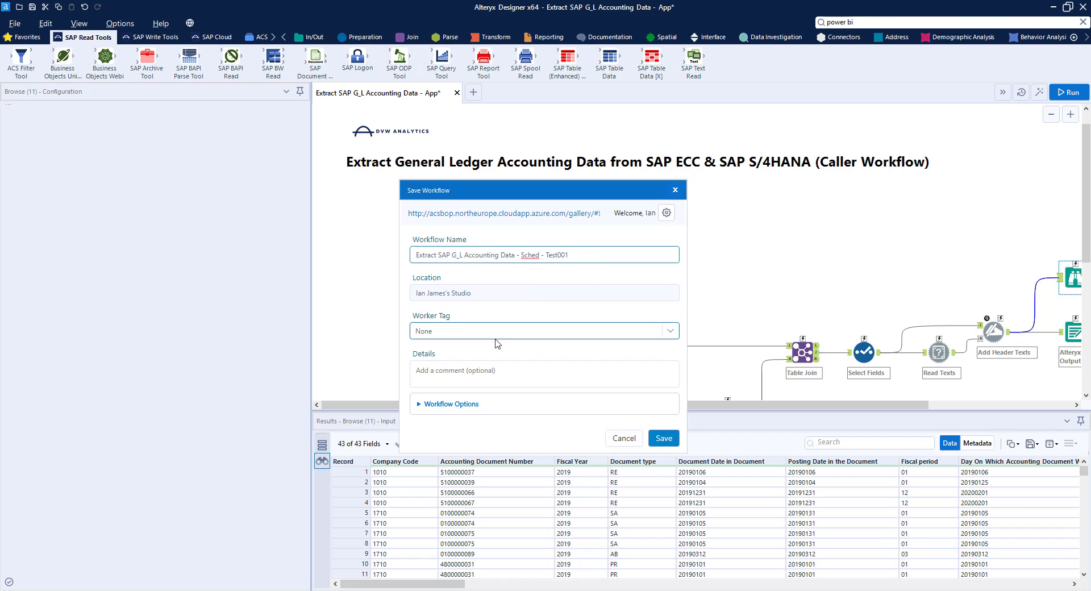
pyautogui.click(661, 439)
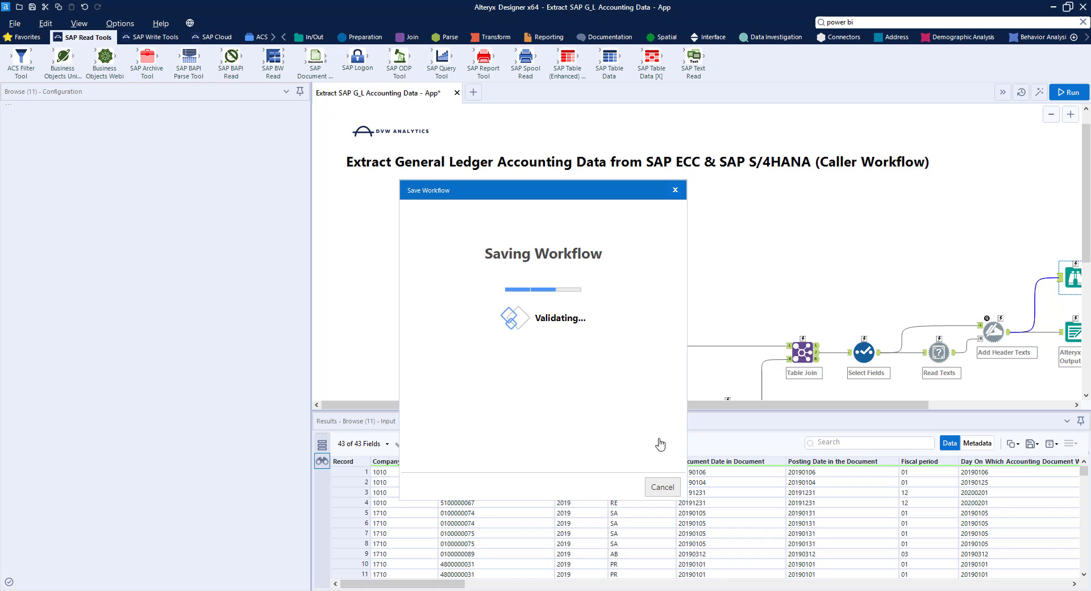
pyautogui.click(669, 487)
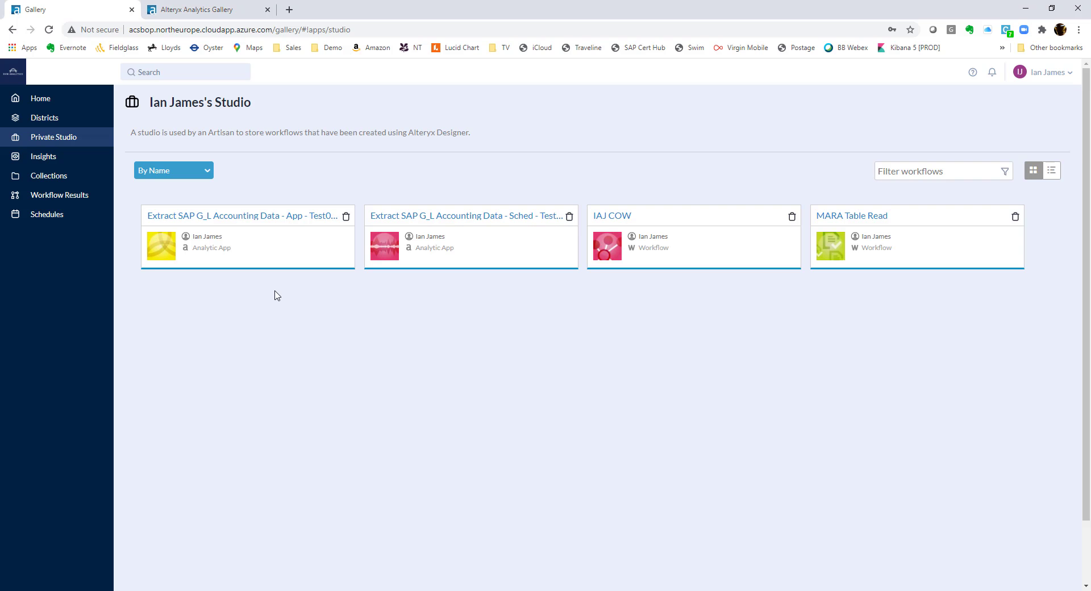
# Step: Open the Sched - Test001 app and start a new schedule from its Sharing menu
pyautogui.click(487, 216)
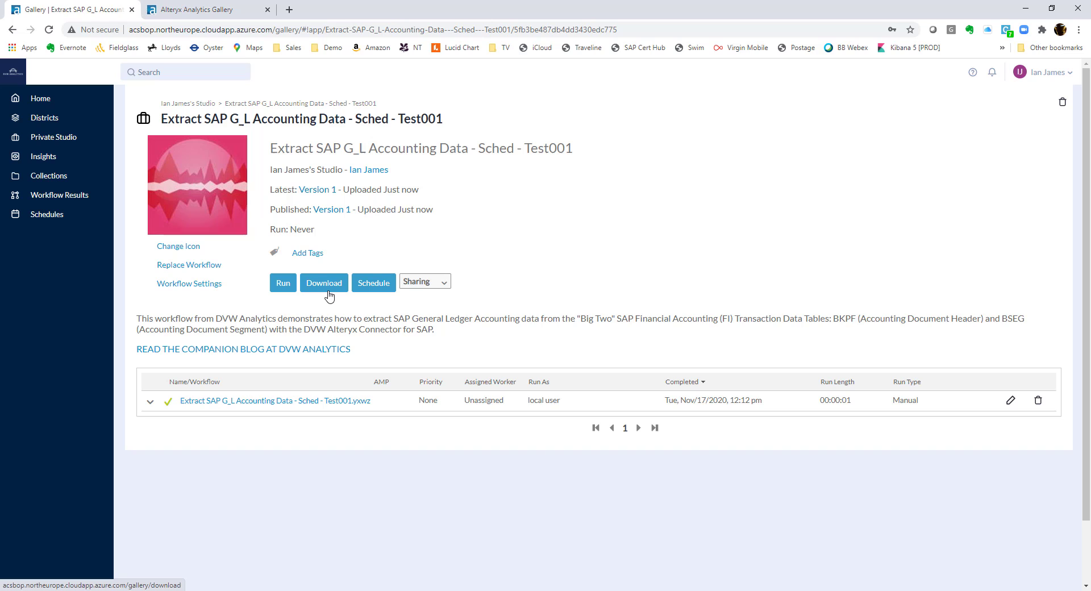
pyautogui.click(426, 283)
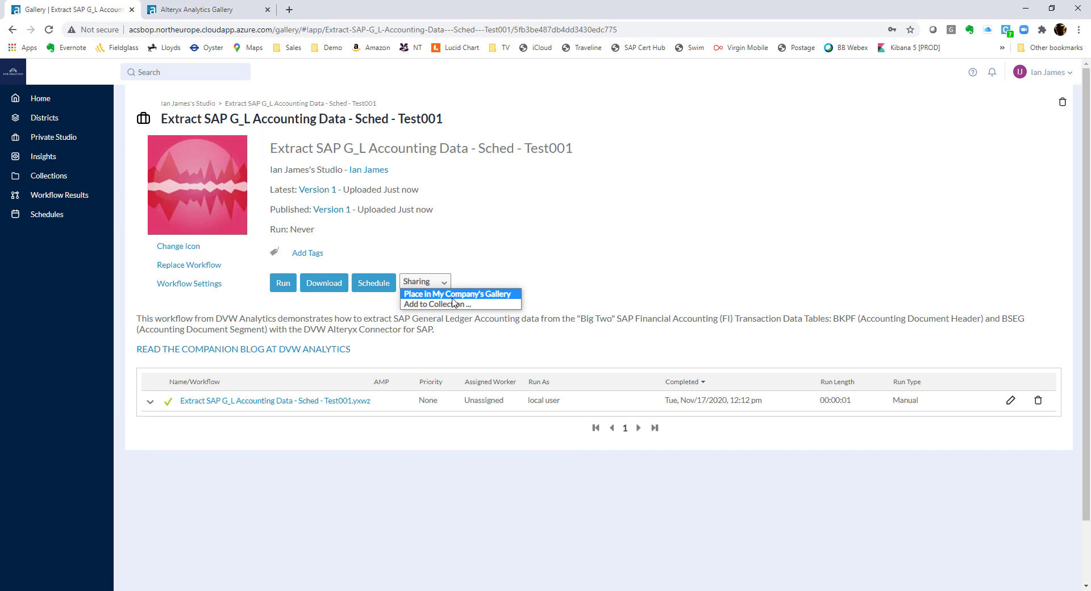
pyautogui.click(376, 286)
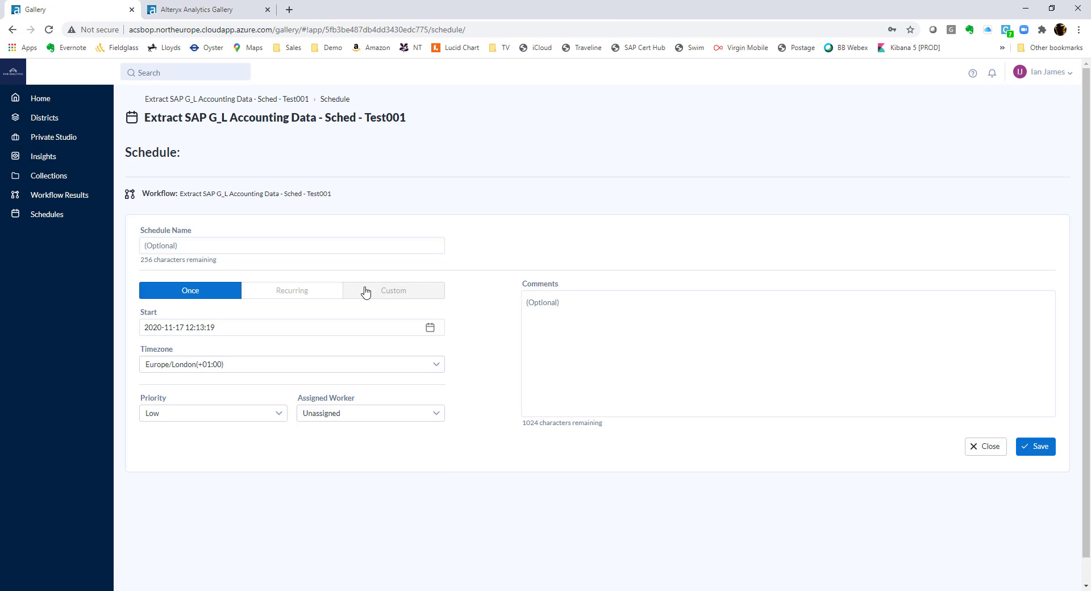
pyautogui.click(210, 243)
pyautogui.click(201, 264)
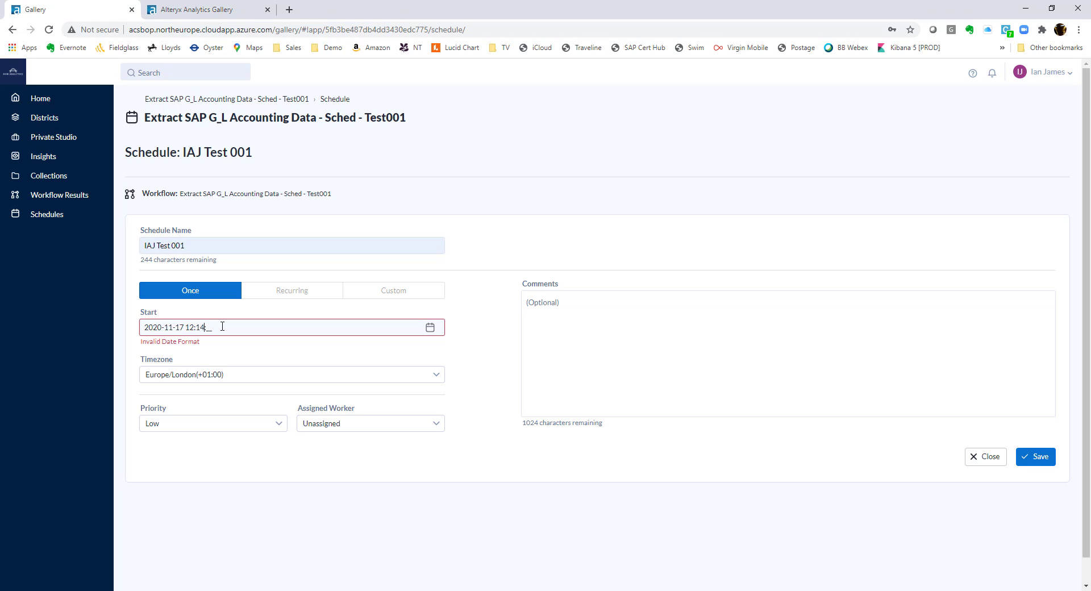
pyautogui.write('00')
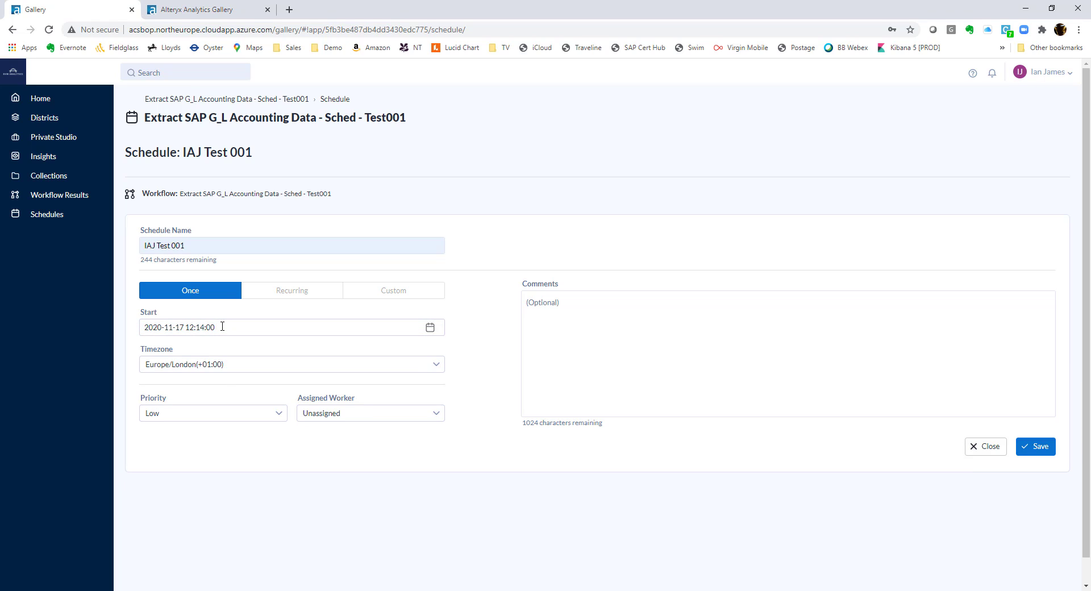
pyautogui.click(363, 414)
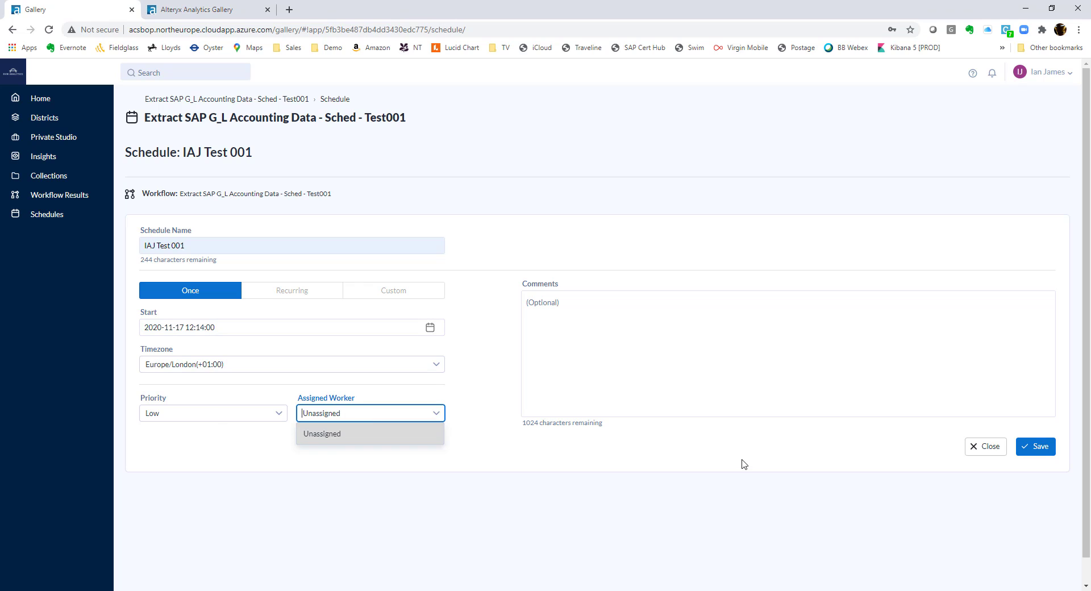
pyautogui.click(755, 335)
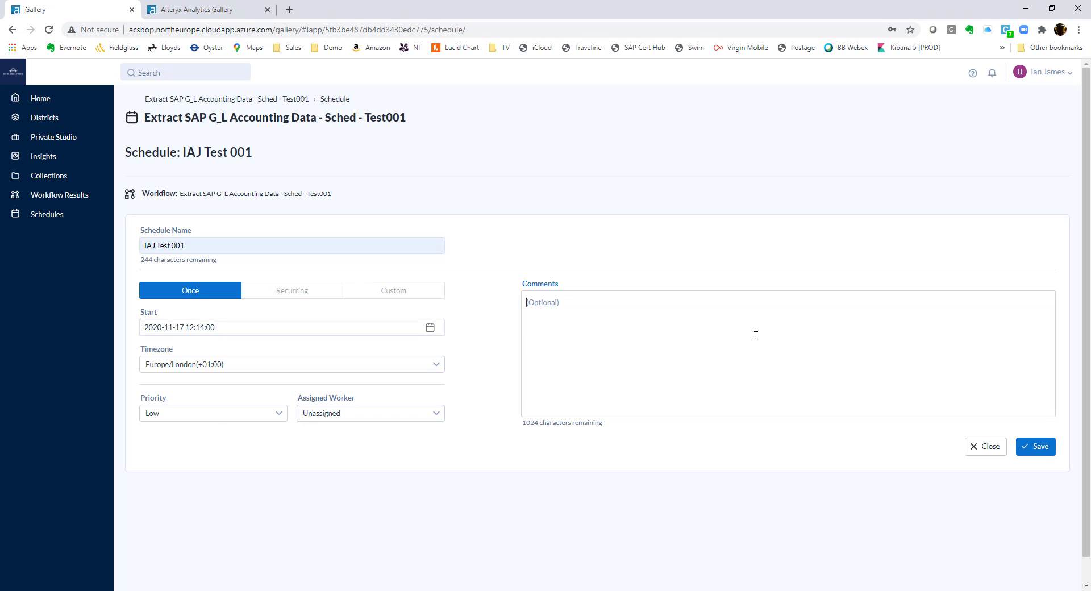
pyautogui.click(1036, 449)
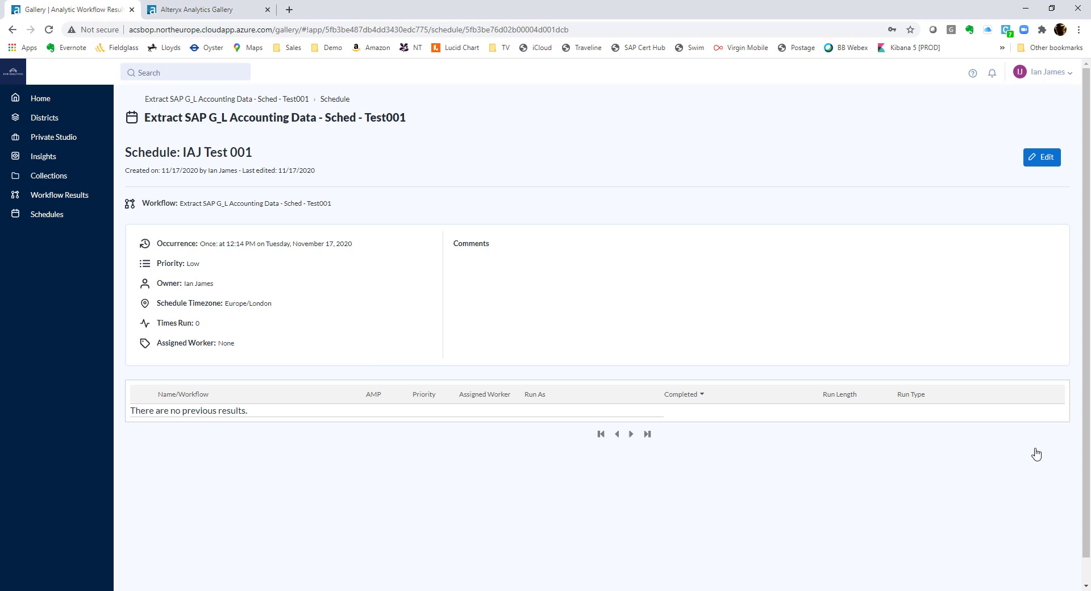
# Step: Open the IAJ Test 001 run's GL.yxdb output on the Sched - Test001 page, then return to Designer
pyautogui.click(71, 138)
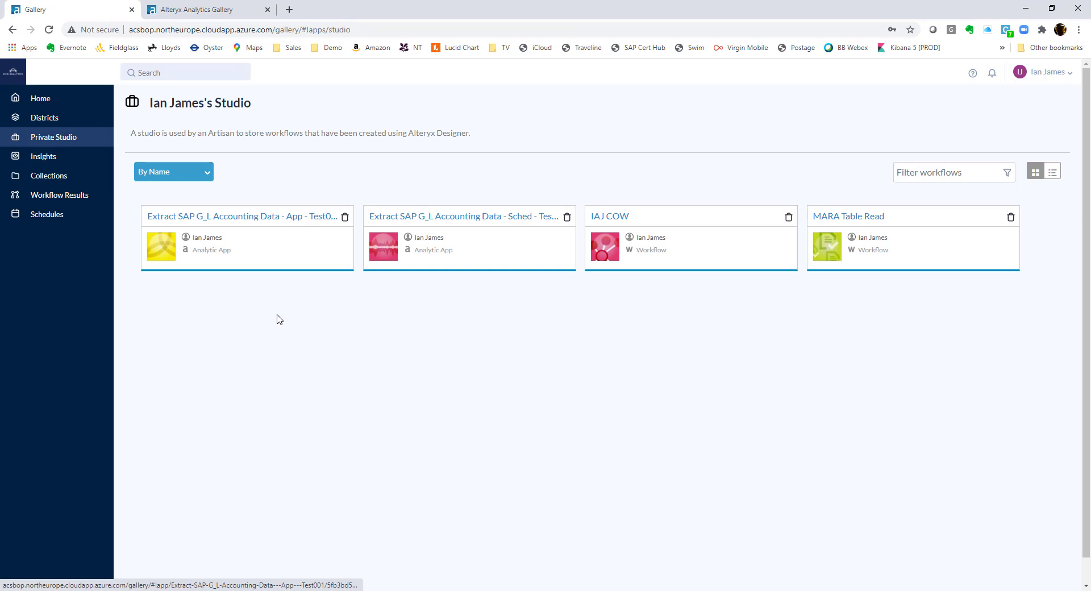
pyautogui.click(488, 221)
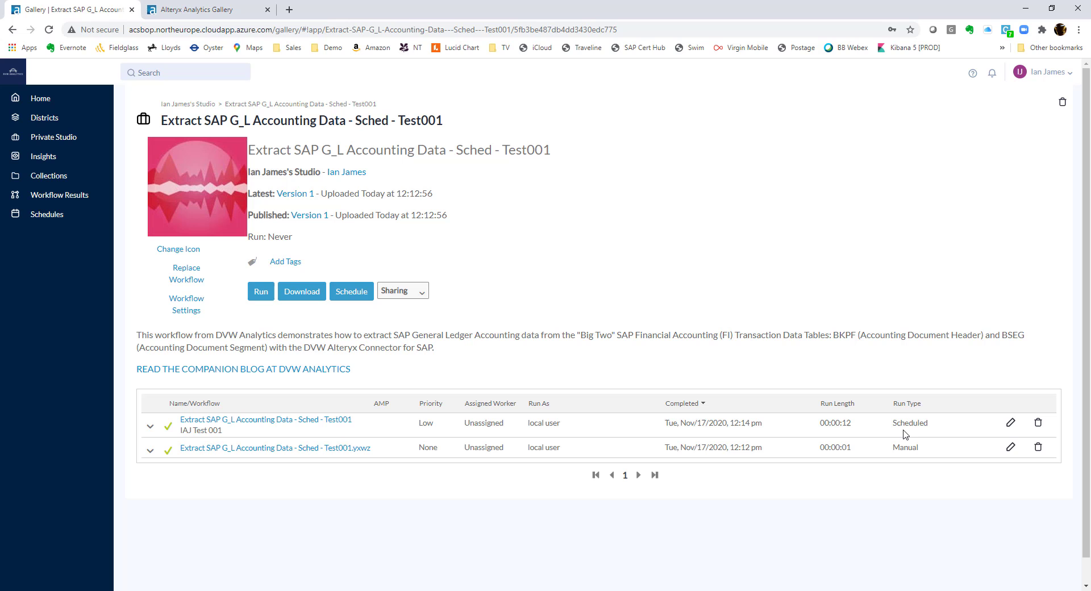
pyautogui.click(319, 421)
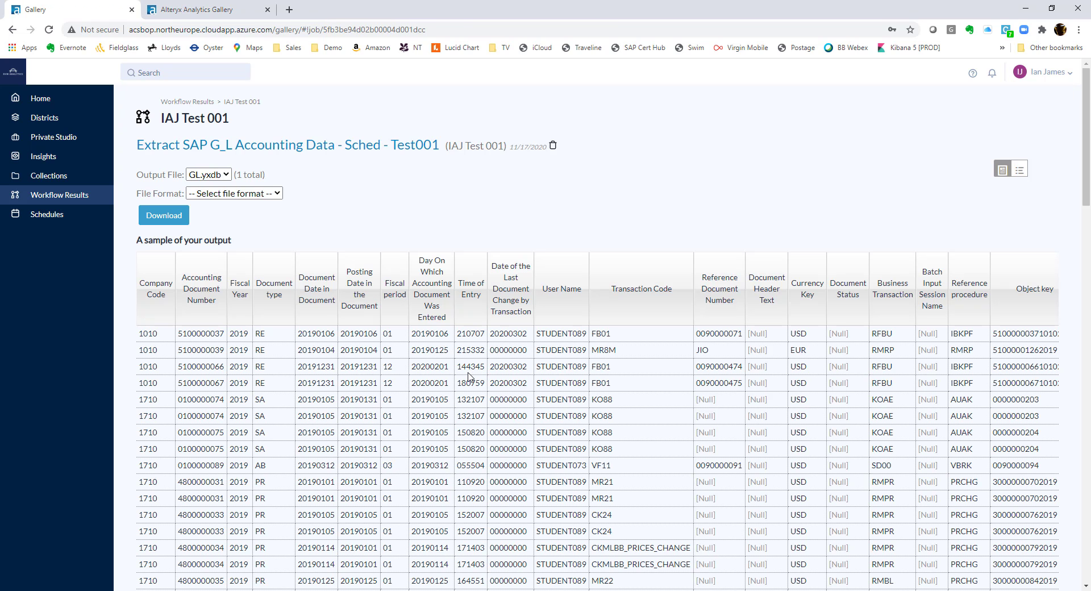
pyautogui.hotkey('alt', 'Tab')
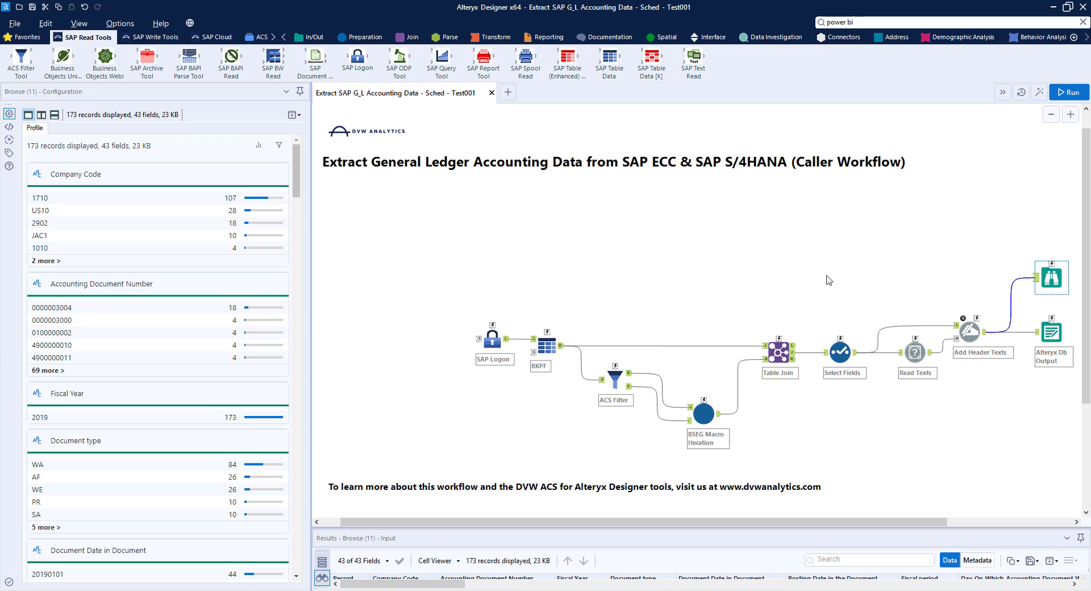
# Step: Show the Connectors tool palette, then switch to the browser's Alteryx Product District page
pyautogui.click(838, 36)
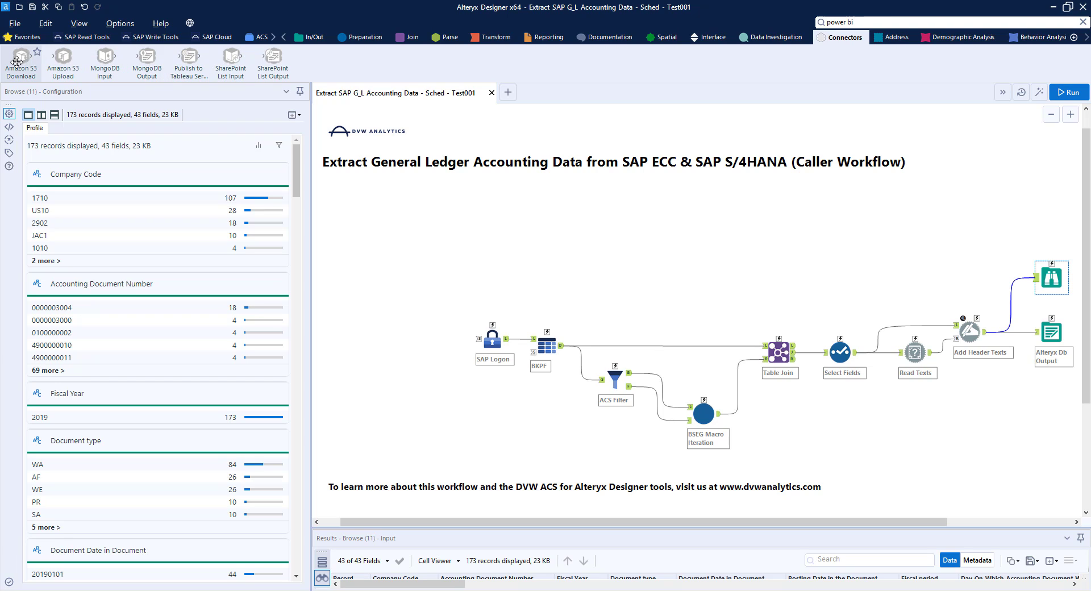
pyautogui.hotkey('alt', 'Tab')
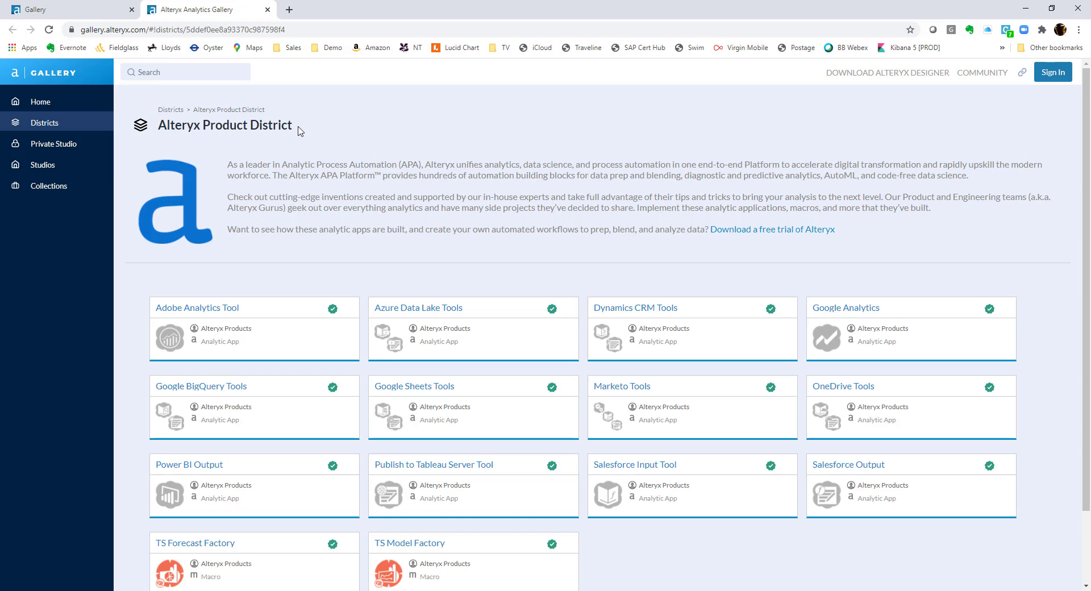
# Step: Scroll the Product District listing, then return to the Sched - Test001 app tab with its runs
pyautogui.scroll(-2, 327, 368)
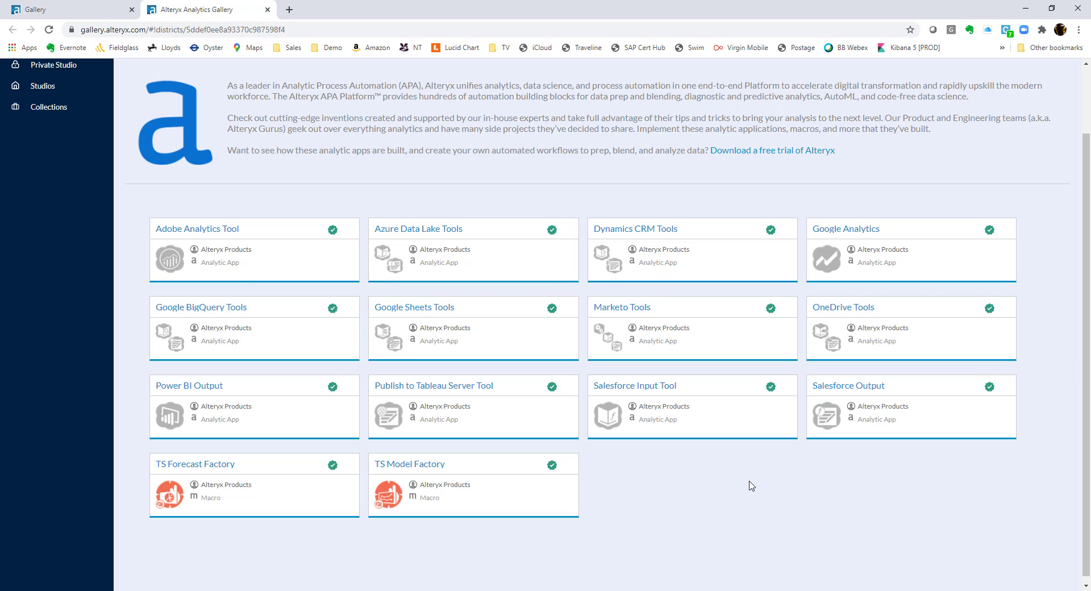
pyautogui.hotkey('ctrl', 'shift', 'Tab')
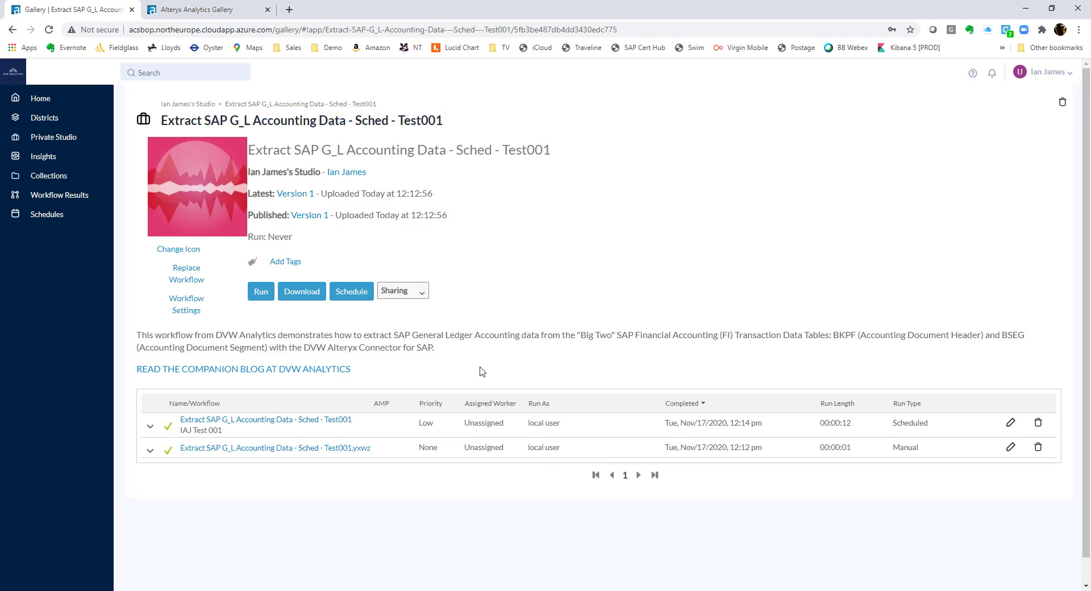